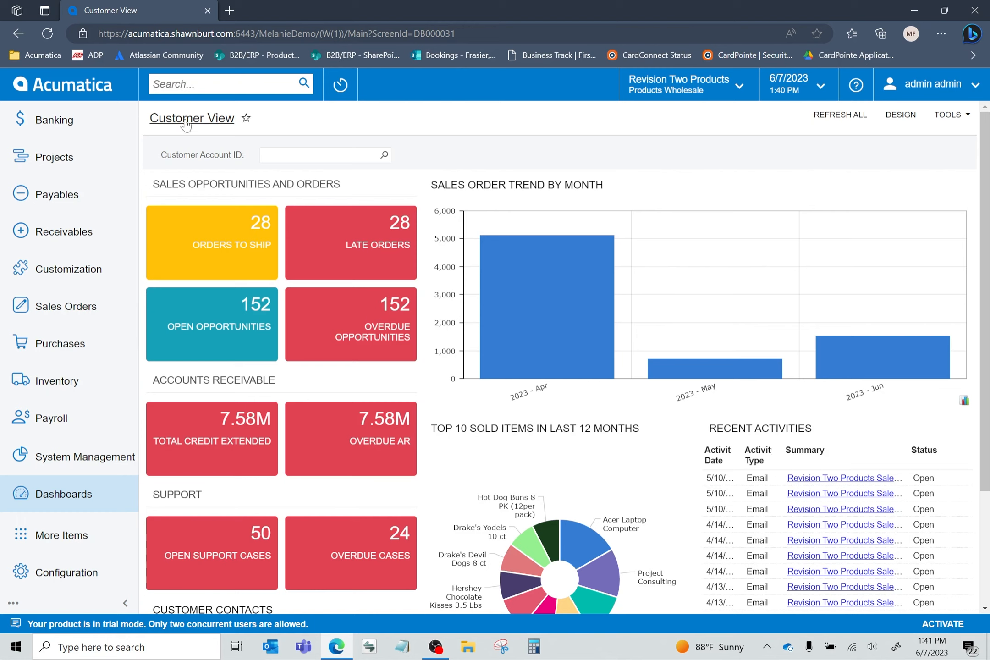
- Find the Invoices screen under Sales Orders and open the first listed balanced invoice for Alta Ace
text(invoices)
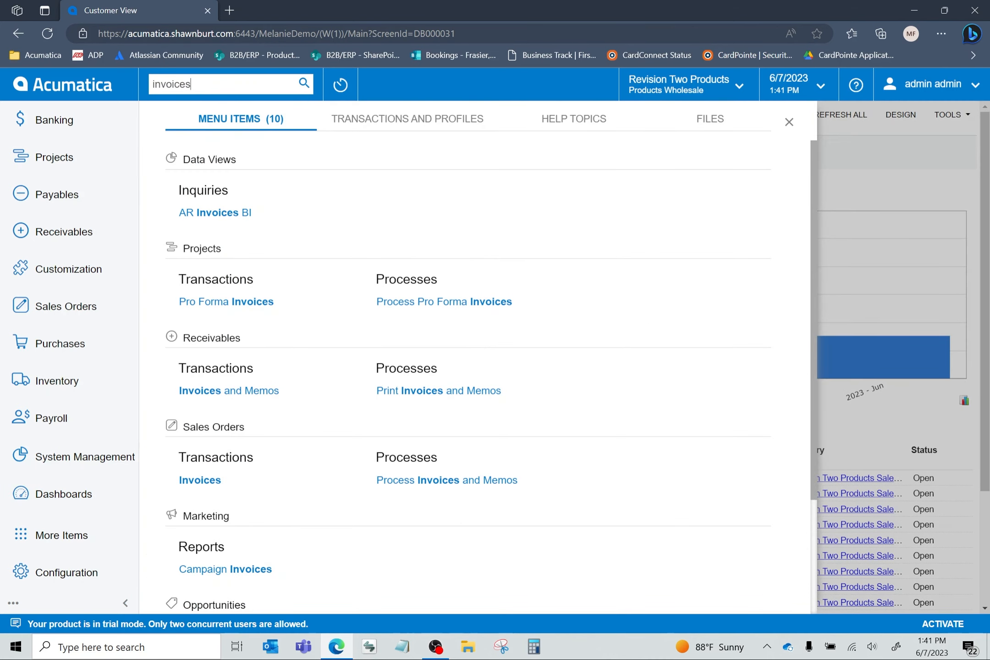
click(208, 476)
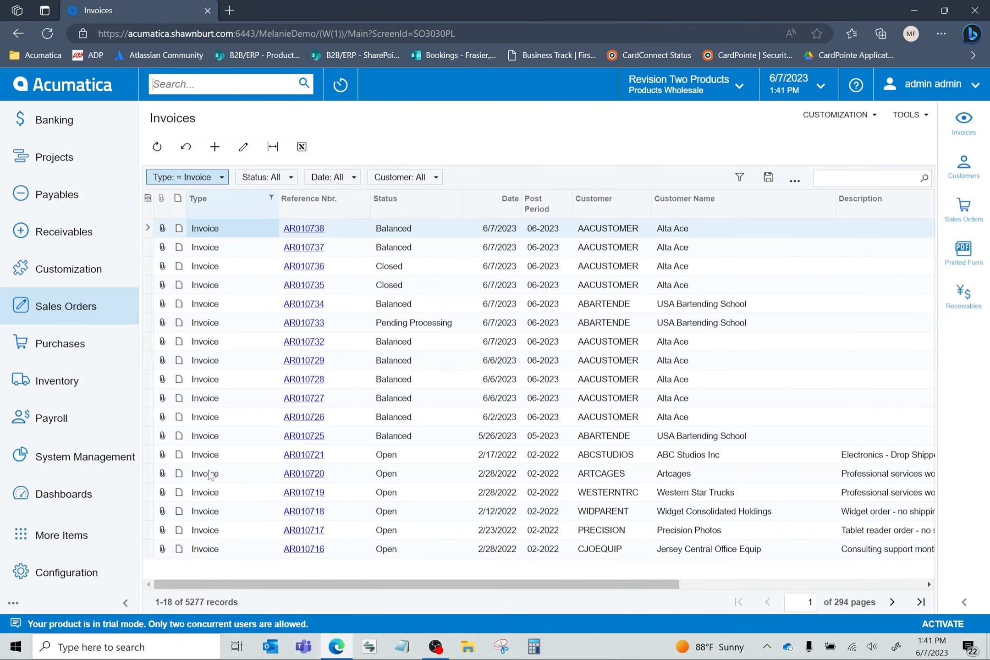
click(304, 227)
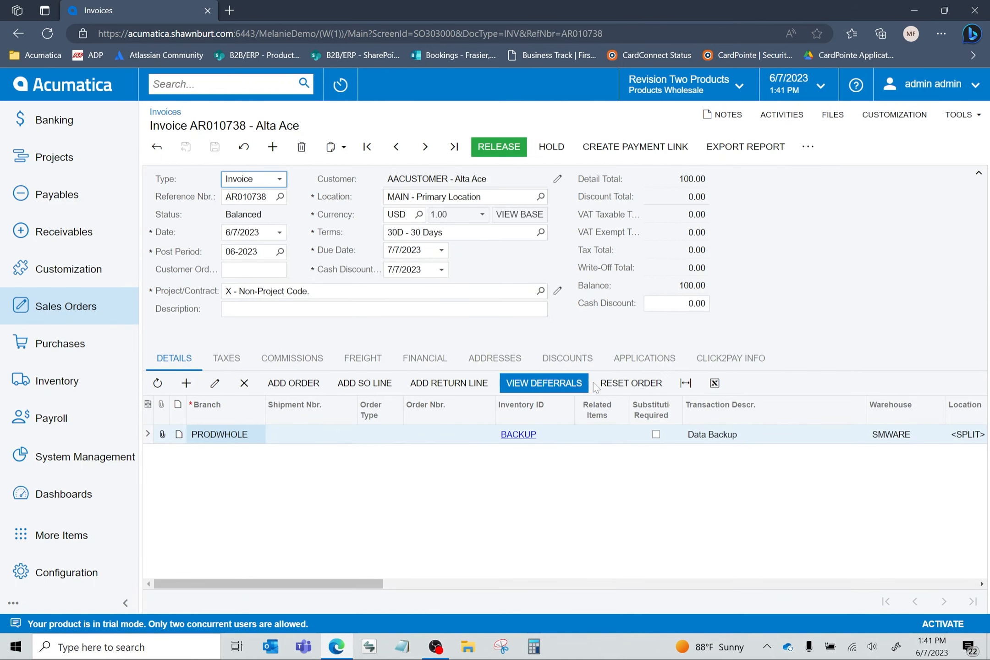
- Start a payment from the invoice's applications with description "test", payment method CC (Credit Card) and the New Card option enabled
click(634, 362)
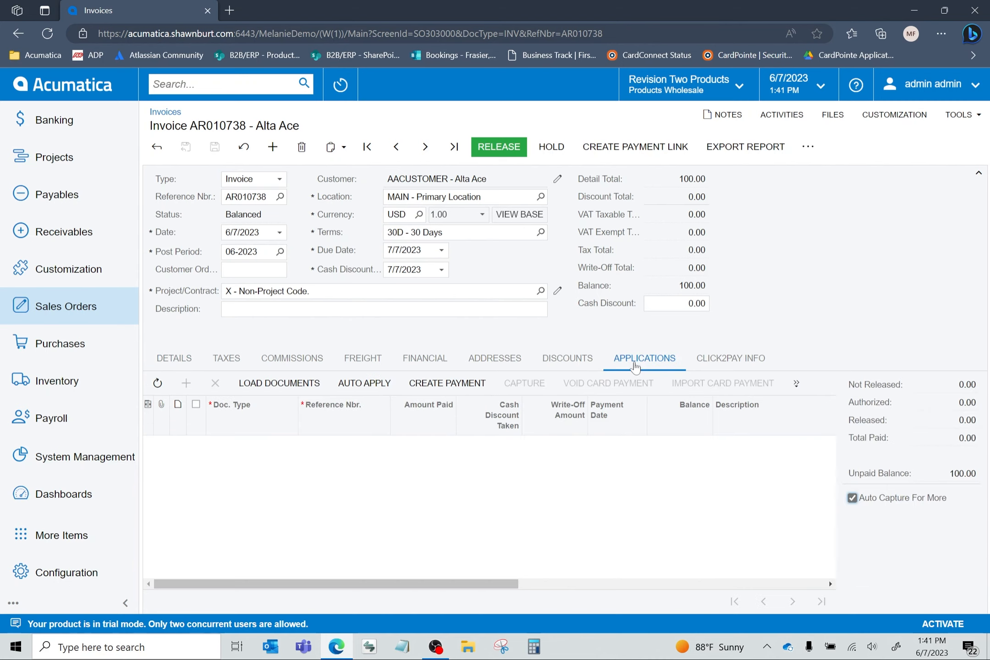
click(437, 384)
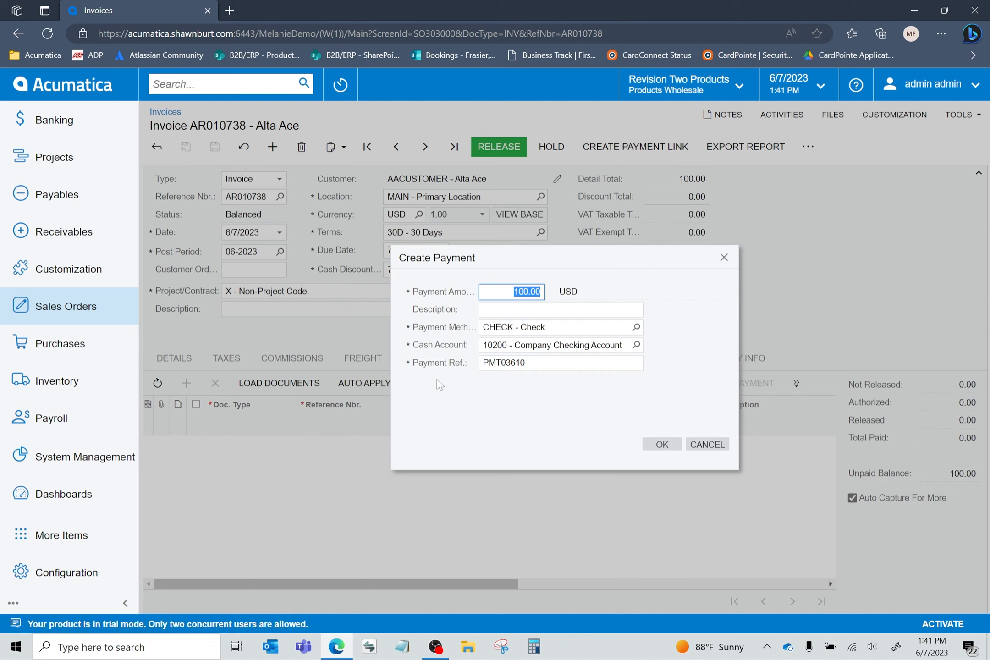
click(513, 292)
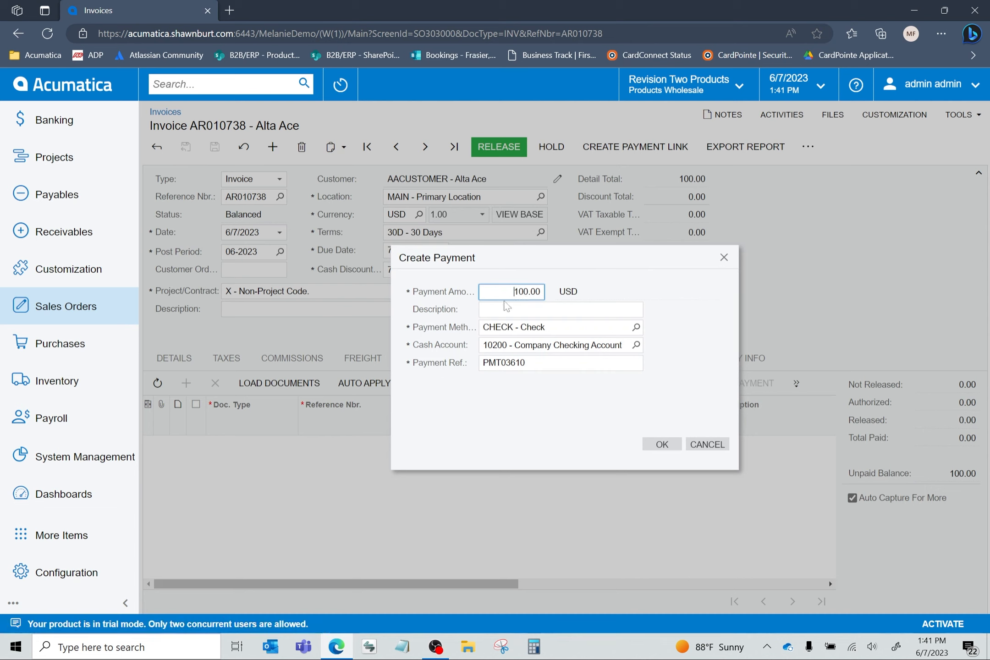
click(518, 309)
text(test)
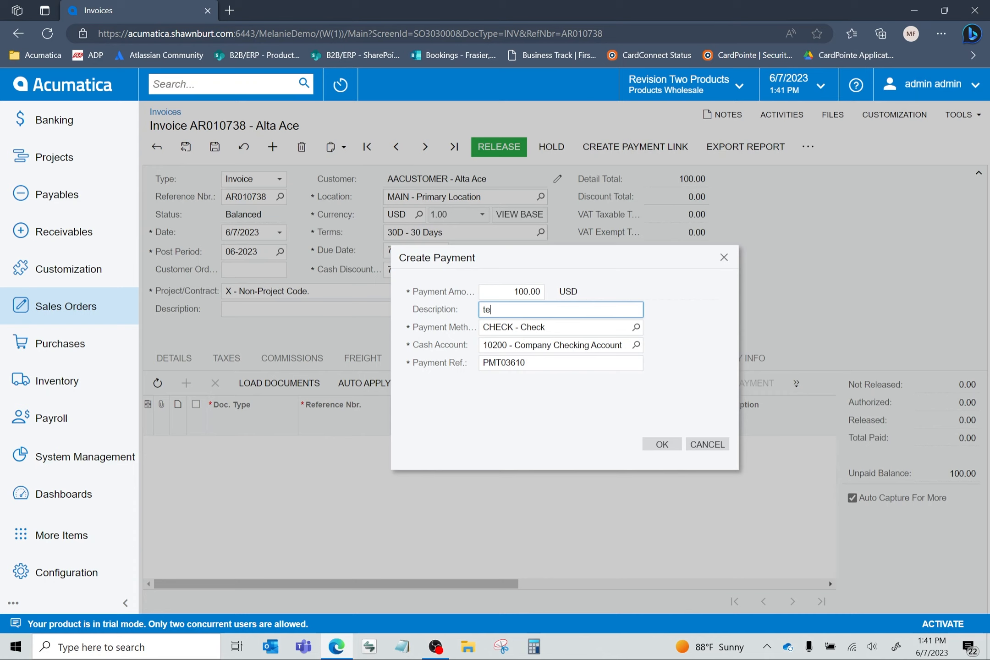
click(635, 327)
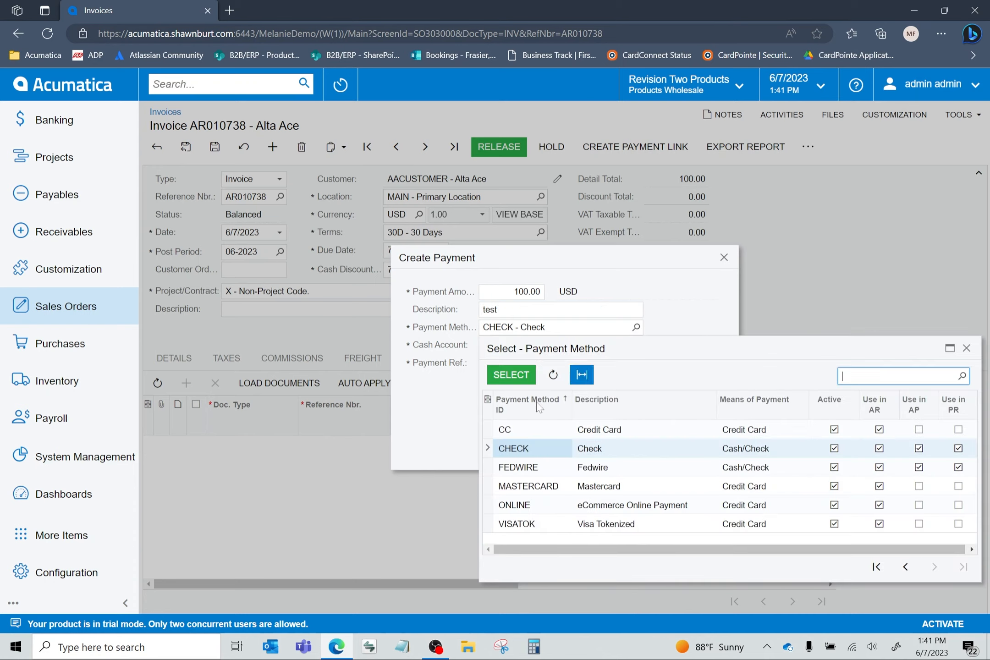
double_click(507, 430)
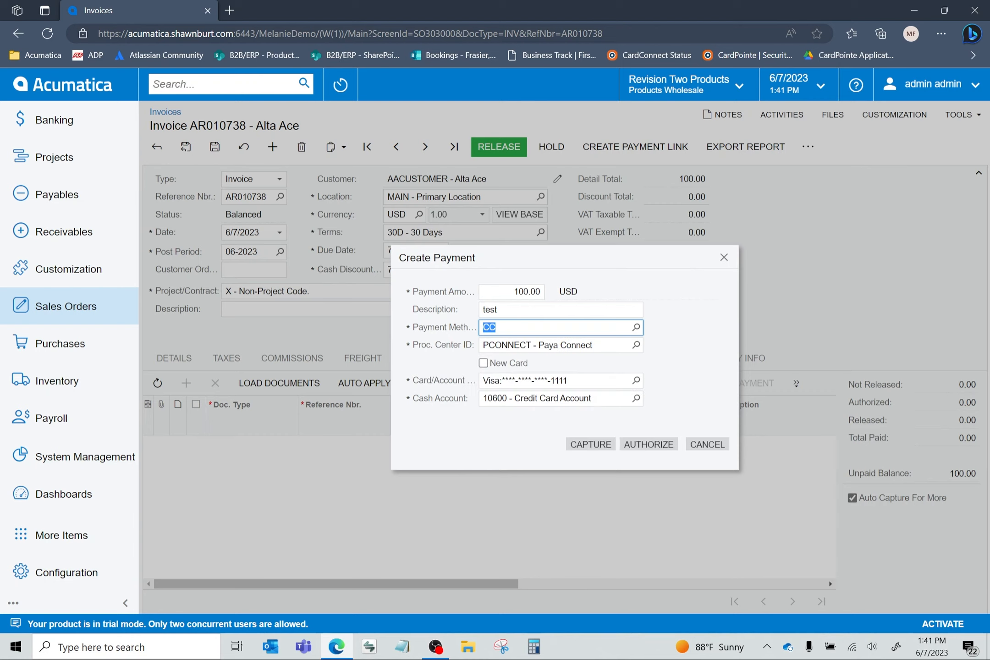
click(483, 363)
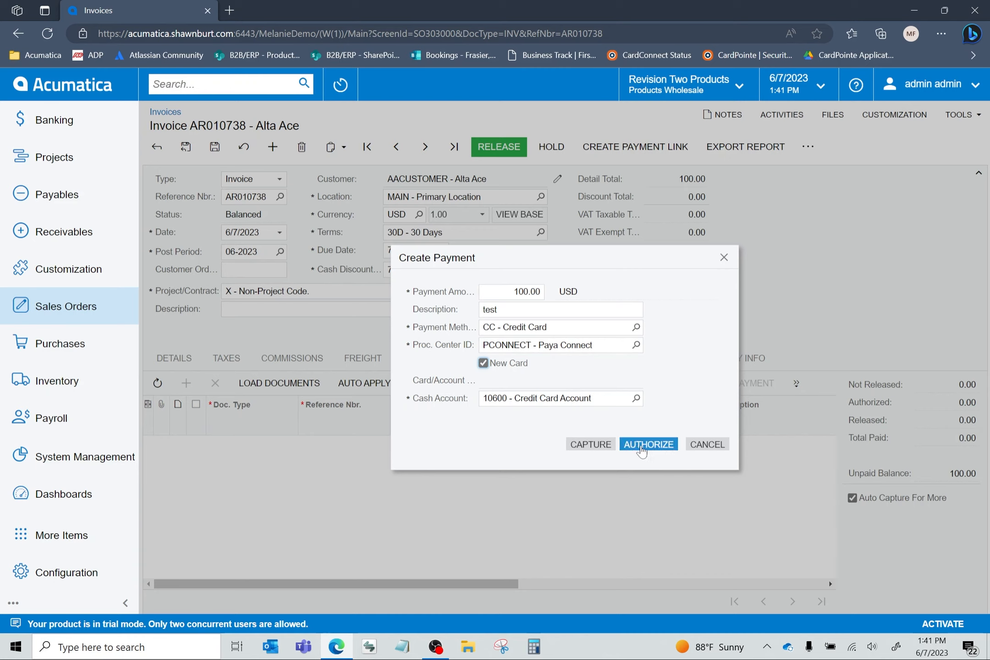
- Capture the invoice's card payment through the ISC Touch 250 terminal and check the payment line's processing status
click(589, 444)
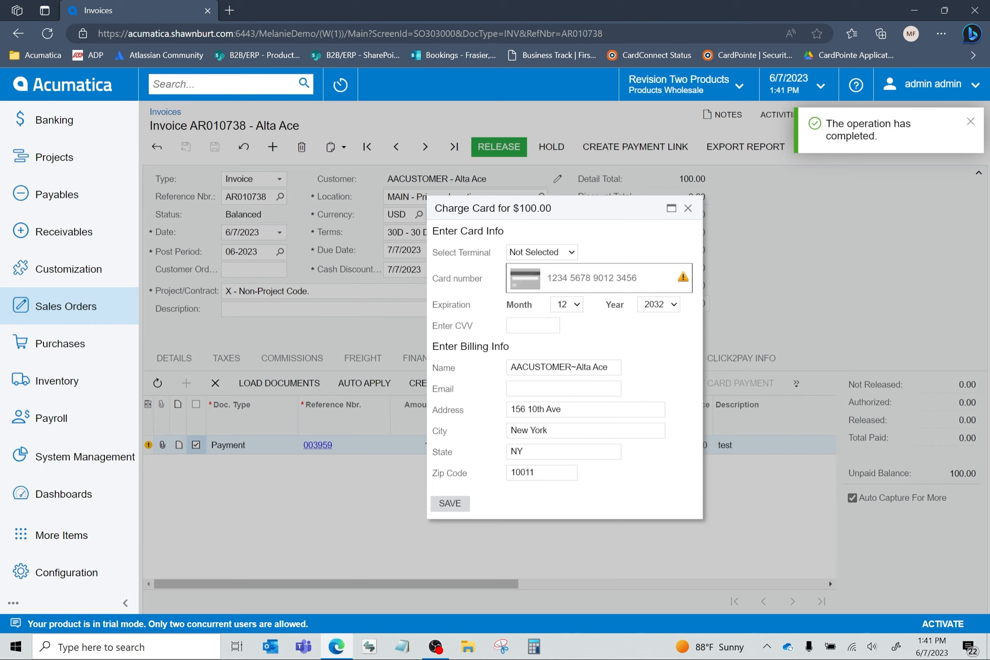
click(572, 253)
click(537, 279)
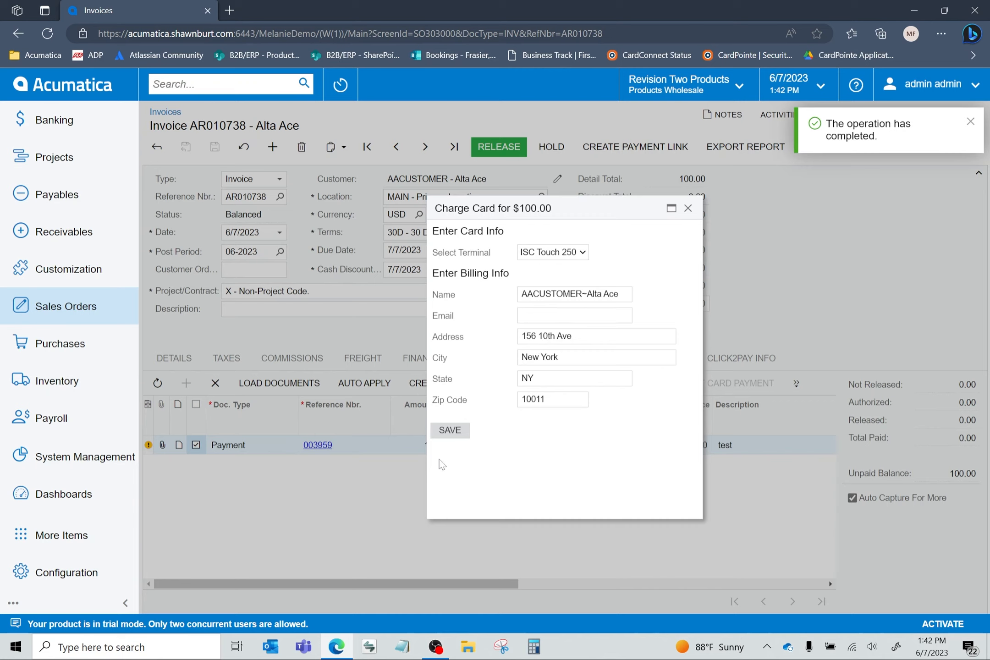
click(463, 430)
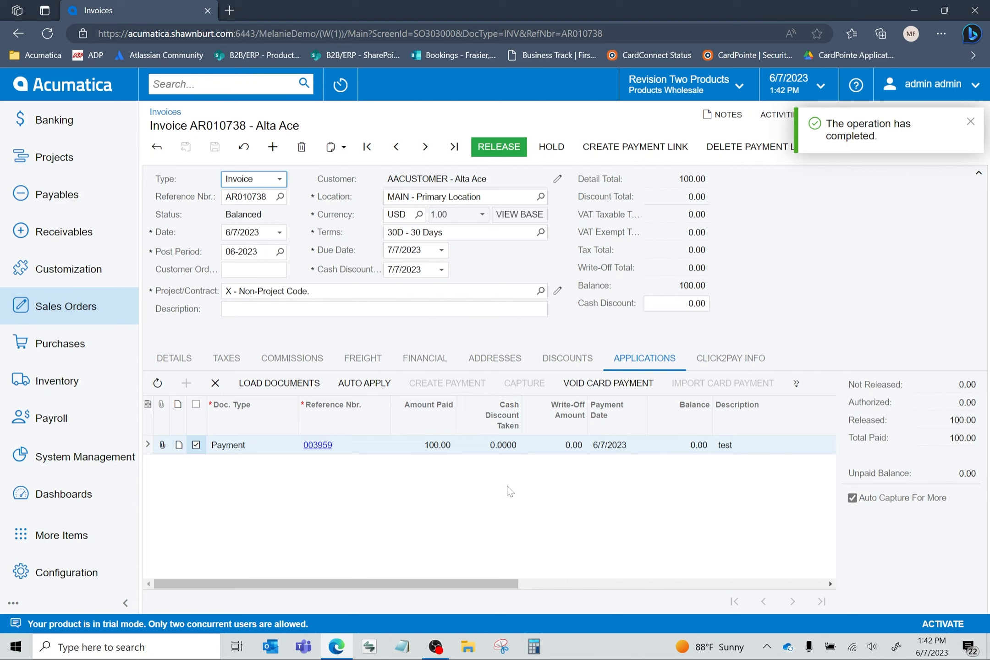
drag(502, 585, 775, 579)
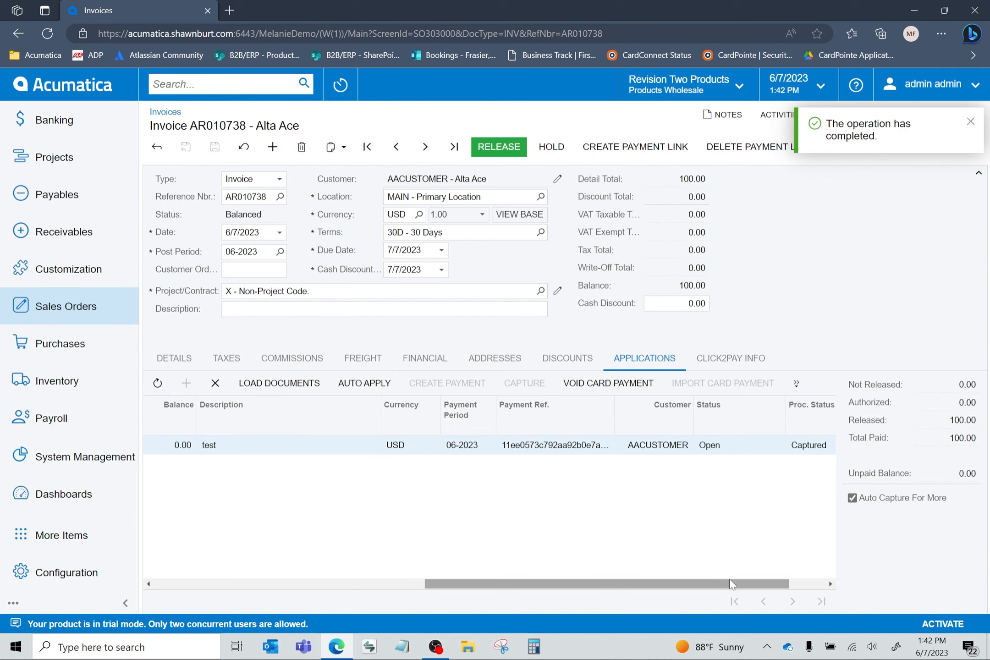
drag(733, 584, 810, 596)
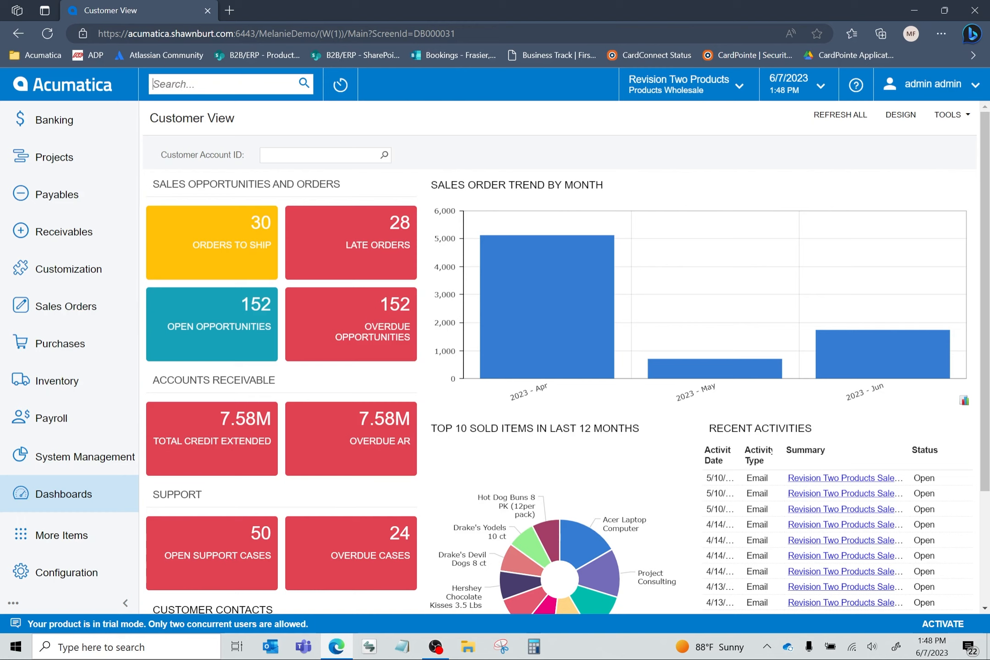
- Search for "sales order", go to the Sales Orders list and open the first listed open order for Alta Ace
text(sales )
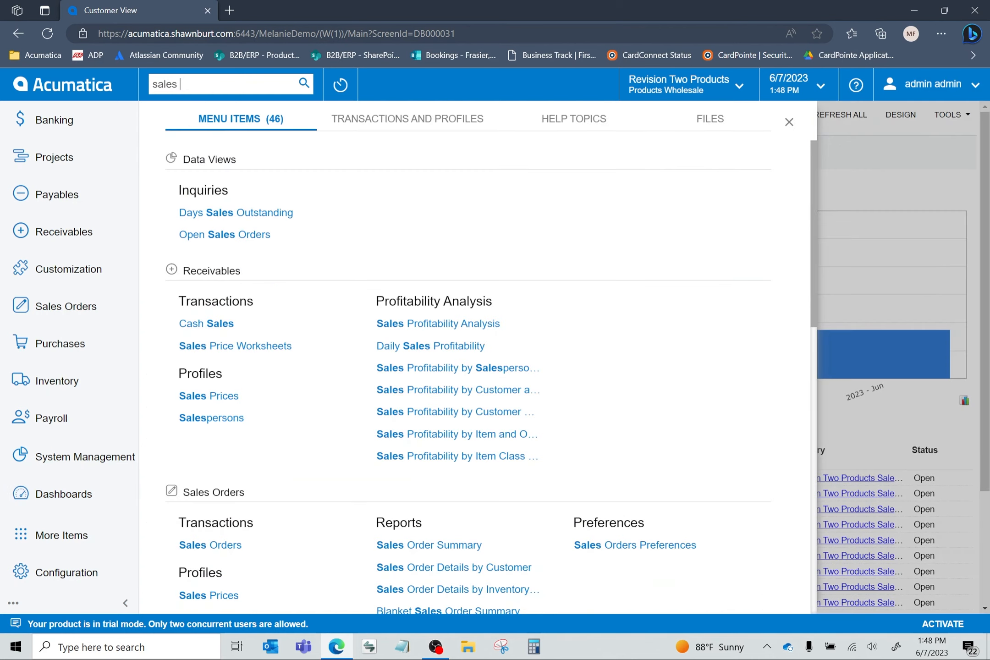
text(order)
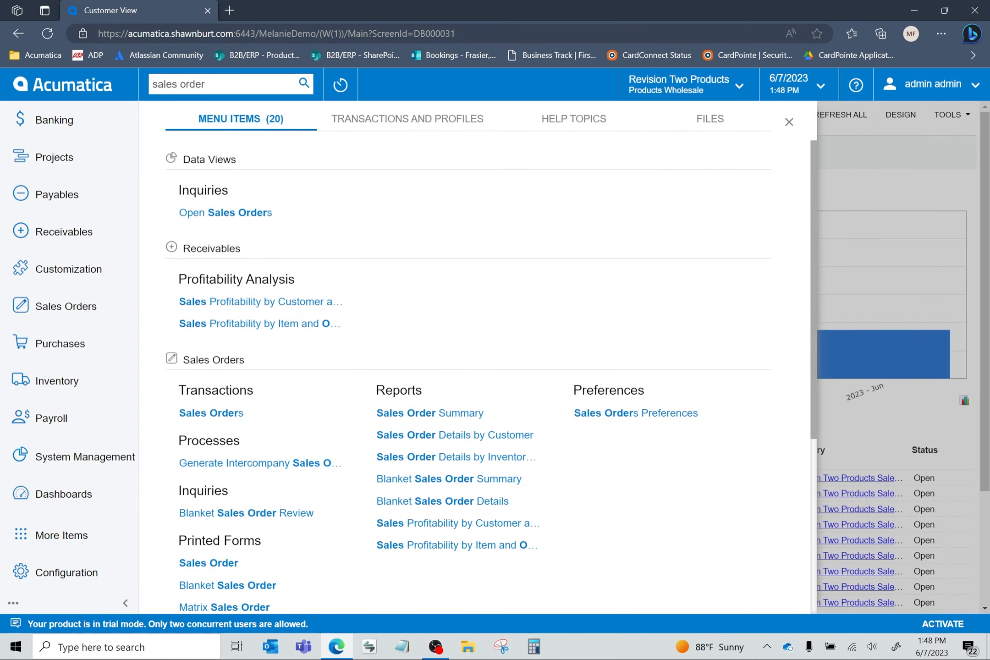
click(211, 412)
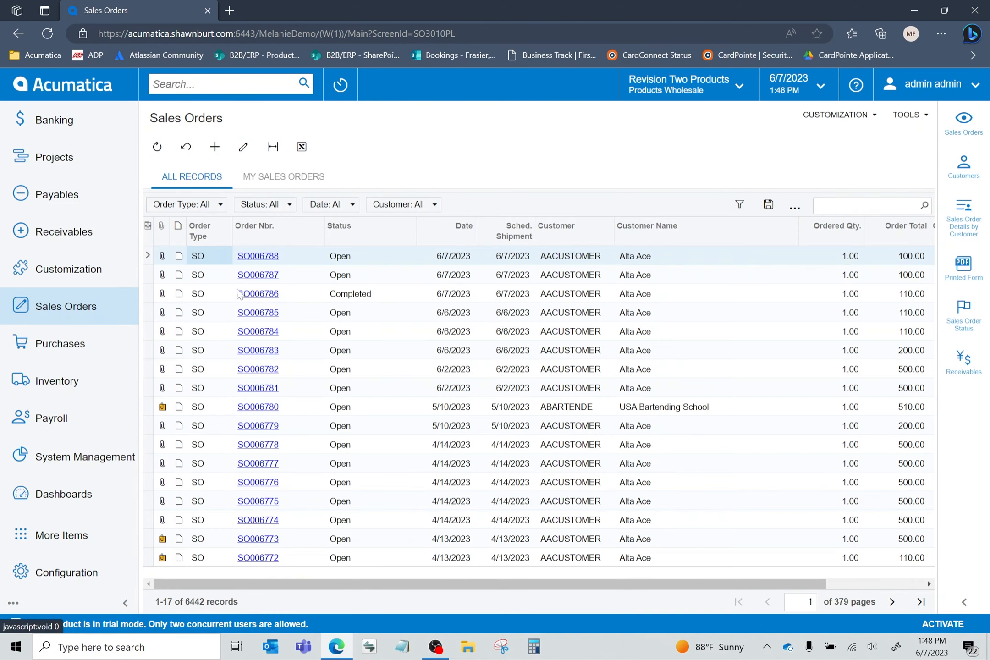
click(259, 257)
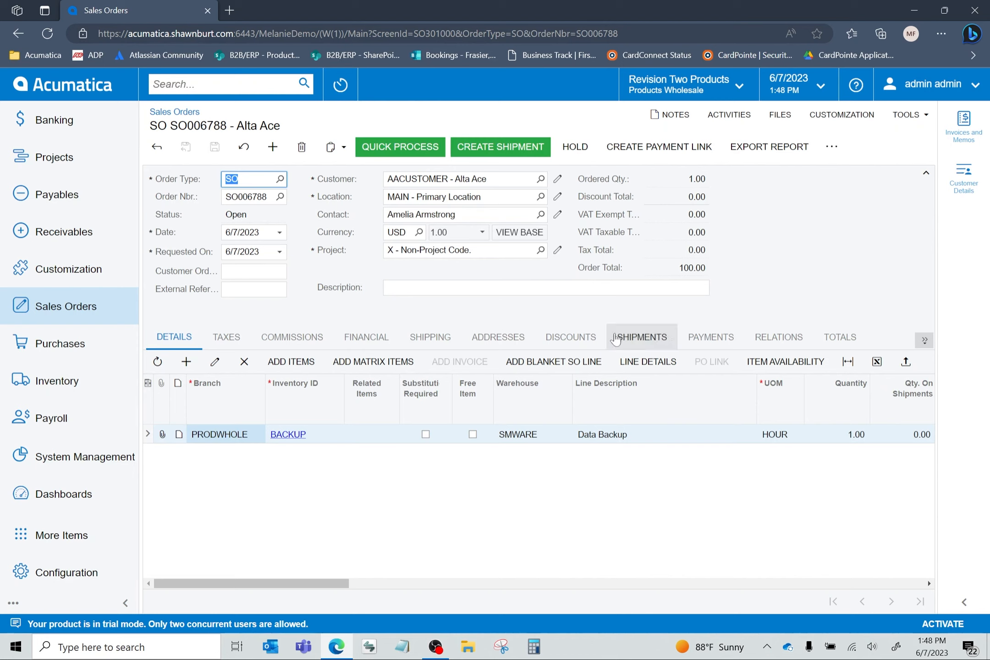
- Start a payment on the sales order with description "test", payment method CC (Credit Card) and the New Card option enabled
click(730, 346)
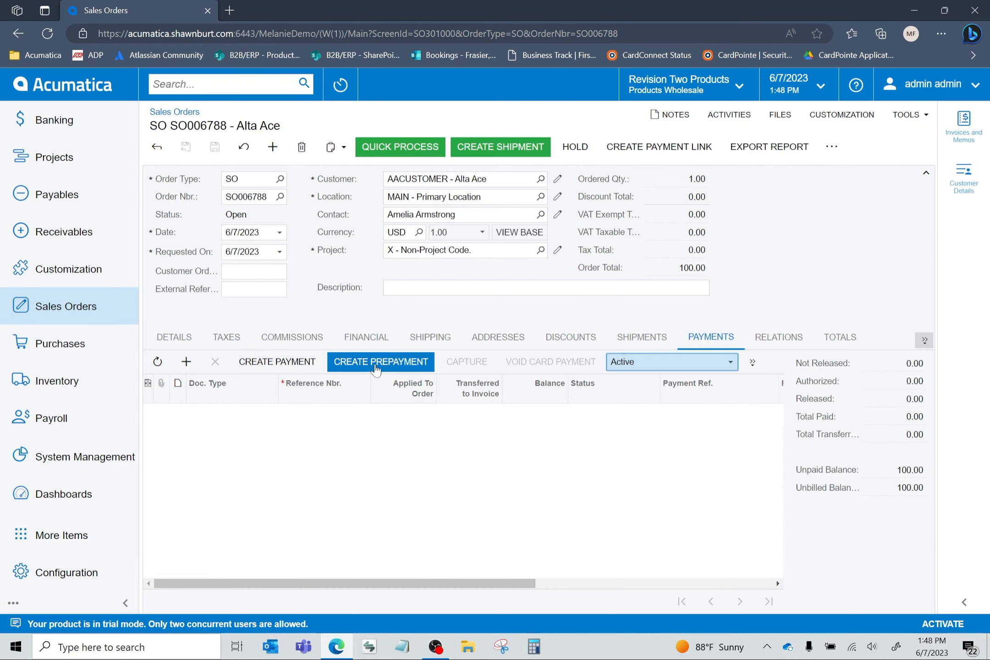
click(270, 362)
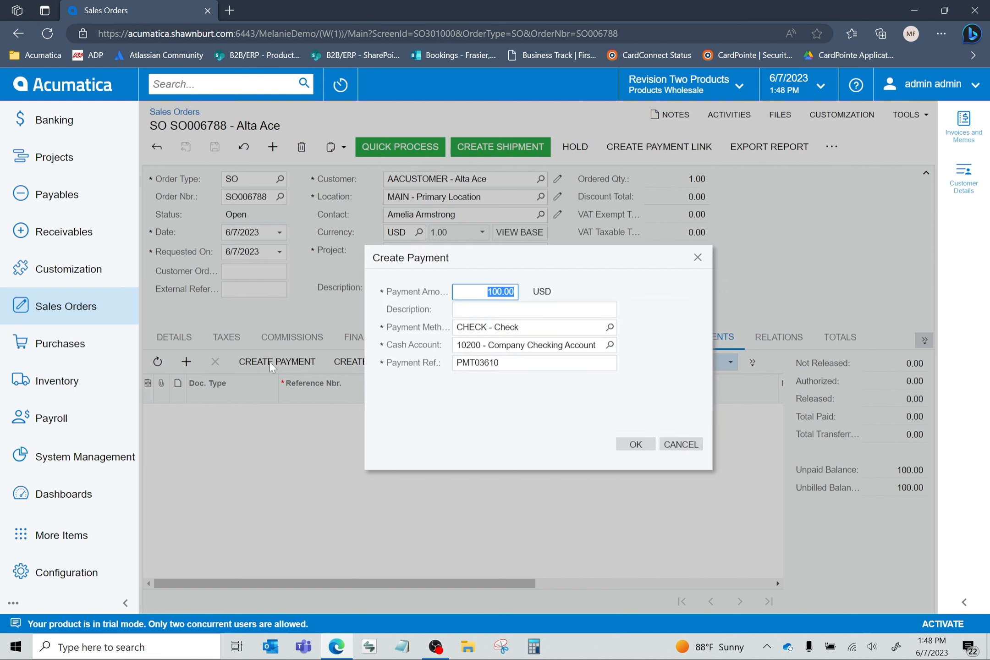
click(487, 292)
click(488, 310)
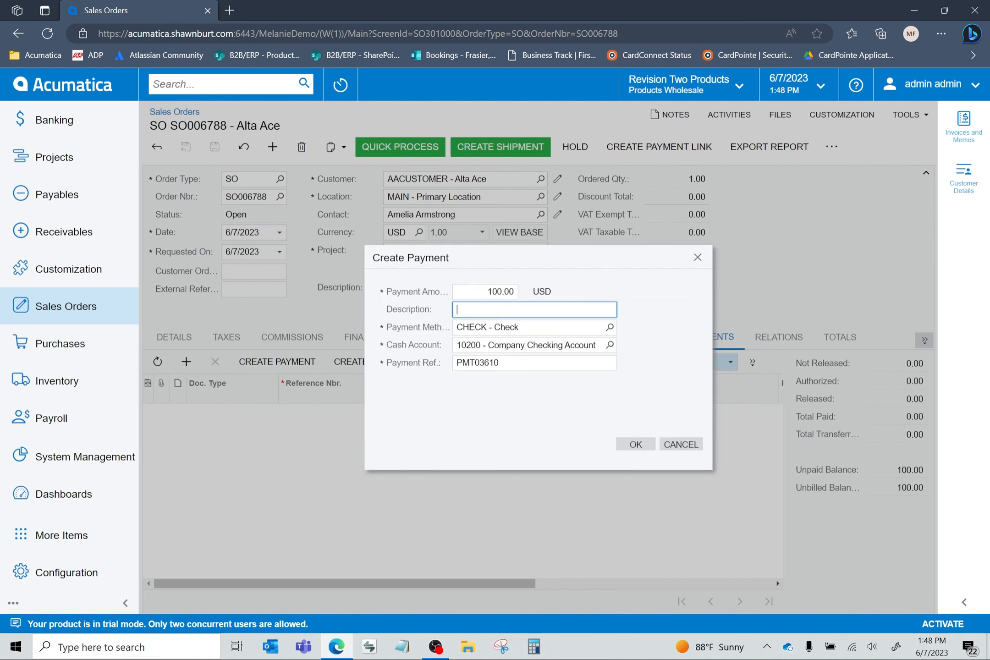
text(test)
click(610, 327)
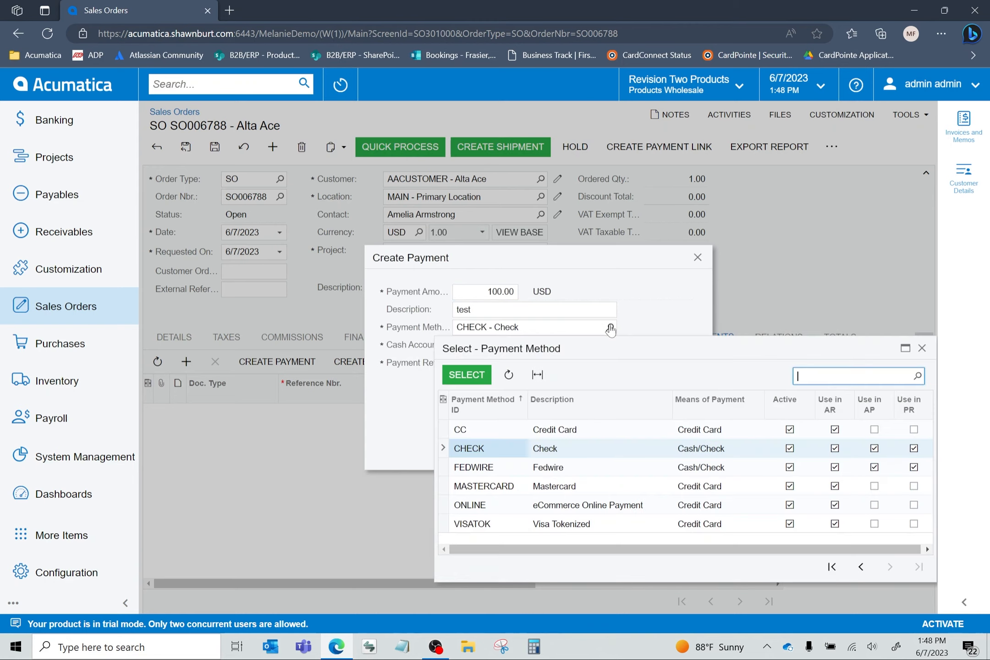
double_click(460, 429)
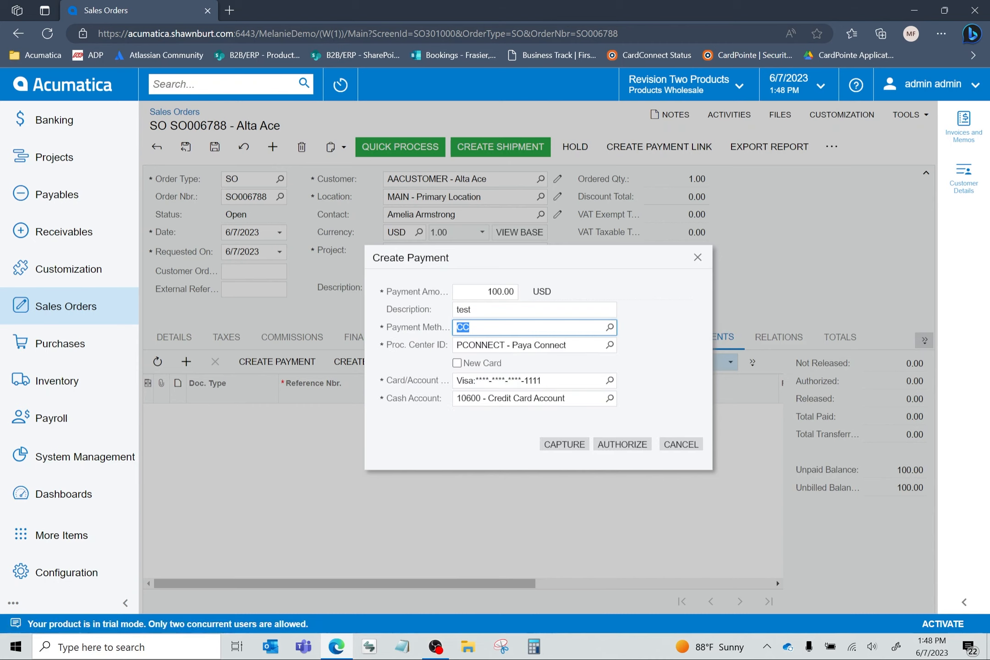
click(457, 364)
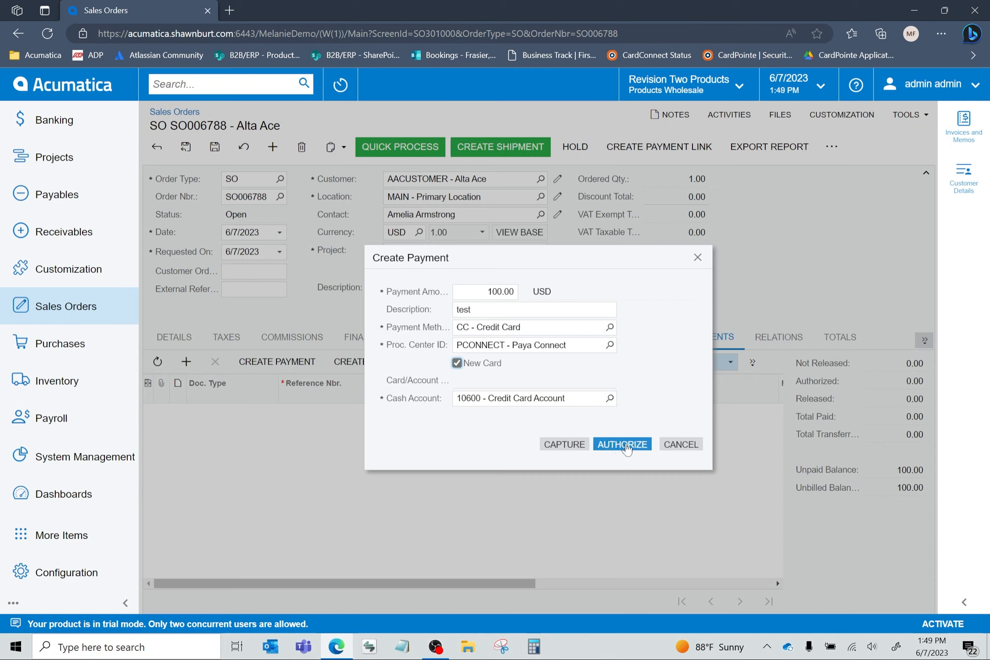
- Capture the sales order's card payment through the ISC Touch 250 terminal and review the payment line's details
click(566, 445)
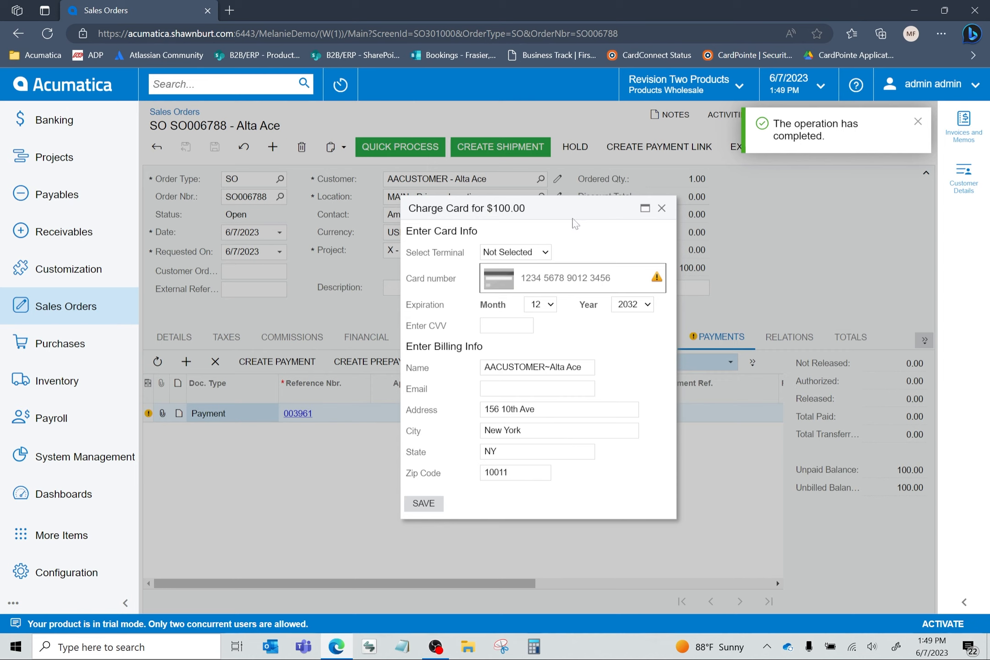
click(546, 254)
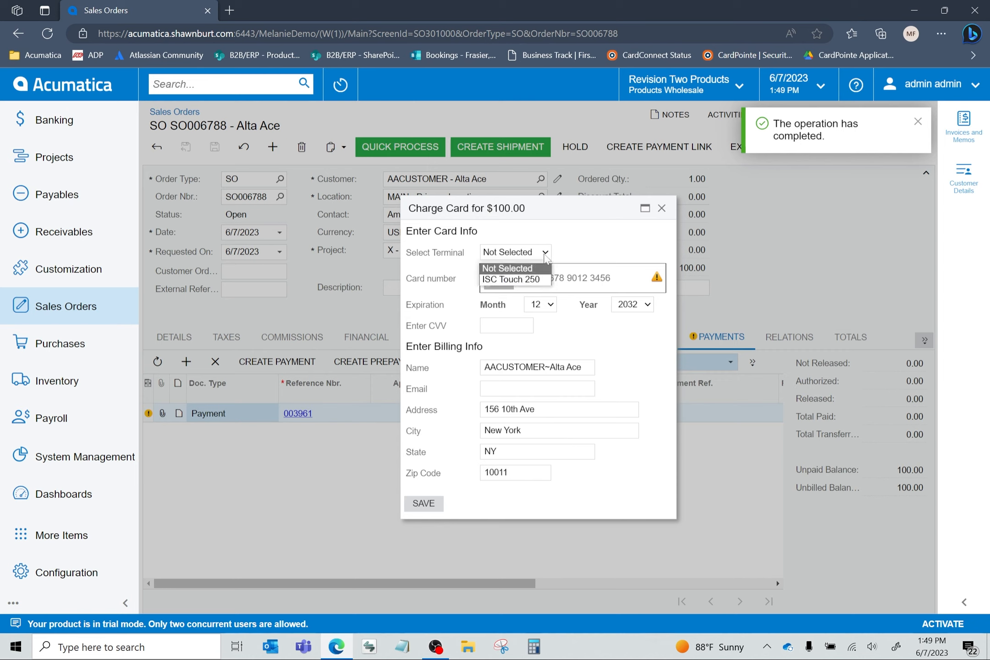
click(533, 280)
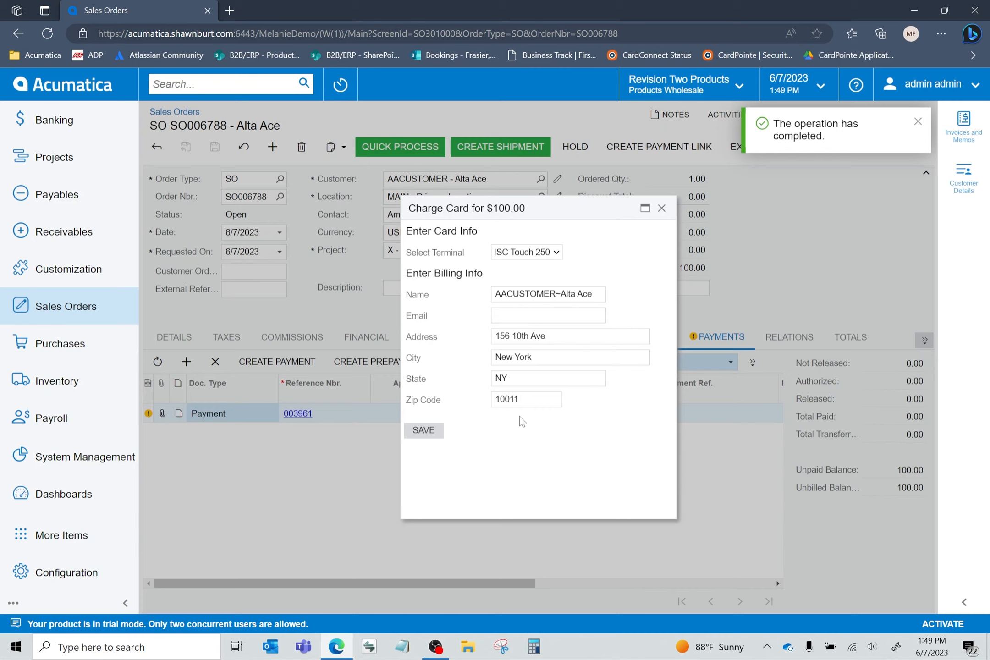
click(423, 431)
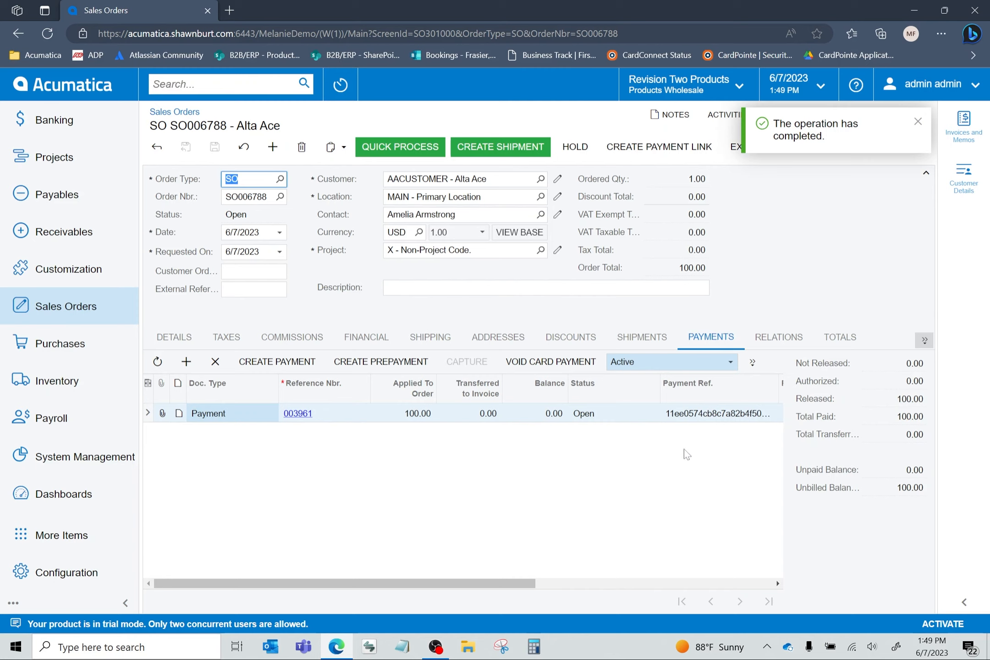
drag(521, 585, 627, 583)
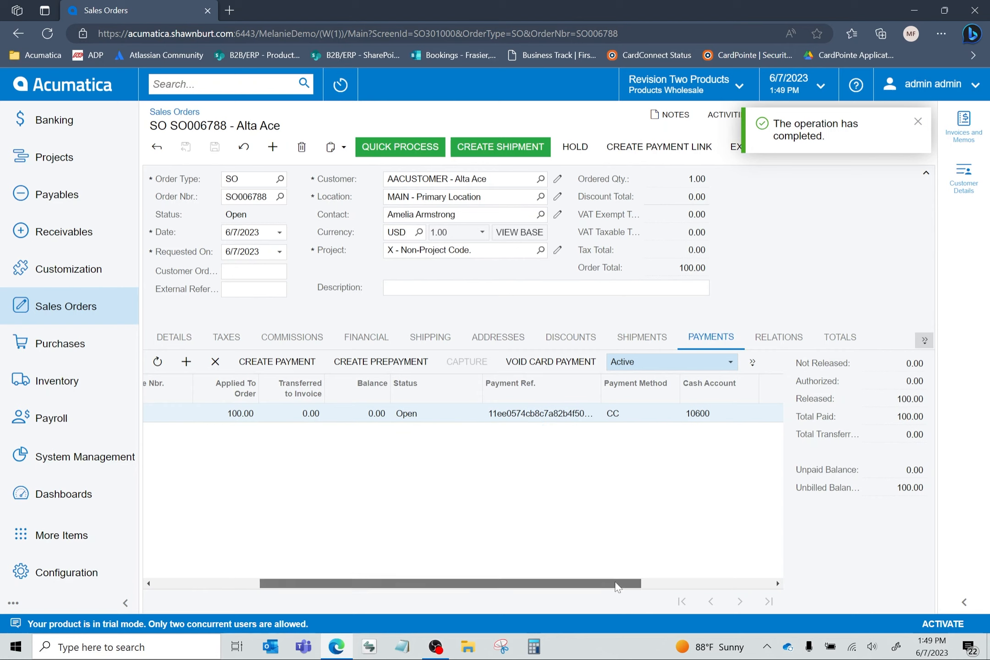
drag(617, 586, 733, 591)
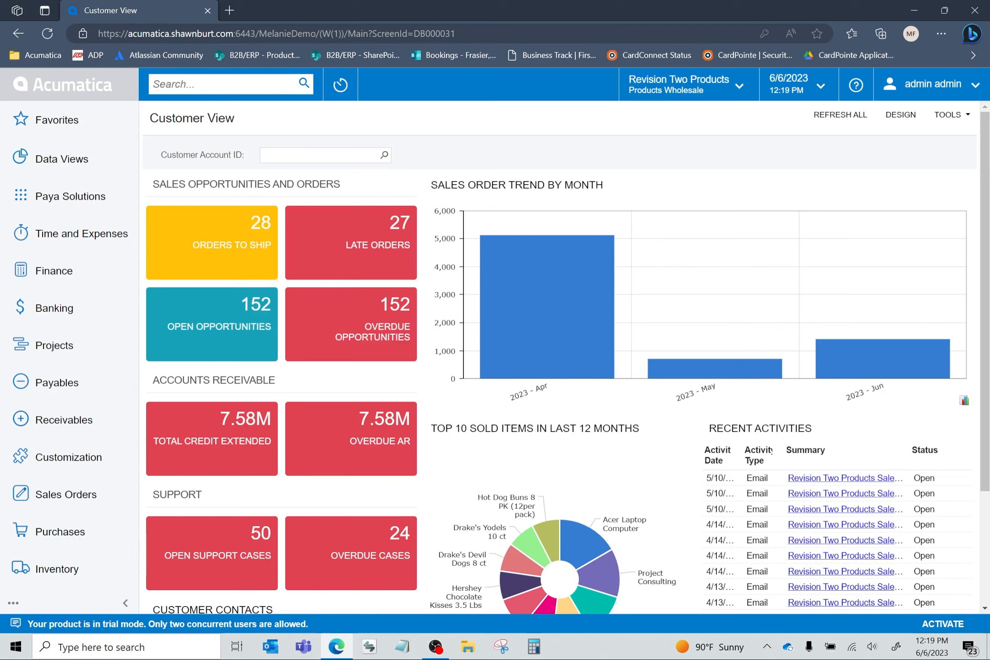
- Search for "invoices" and open the Invoices list under Sales Orders transactions
click(197, 84)
text(invoices)
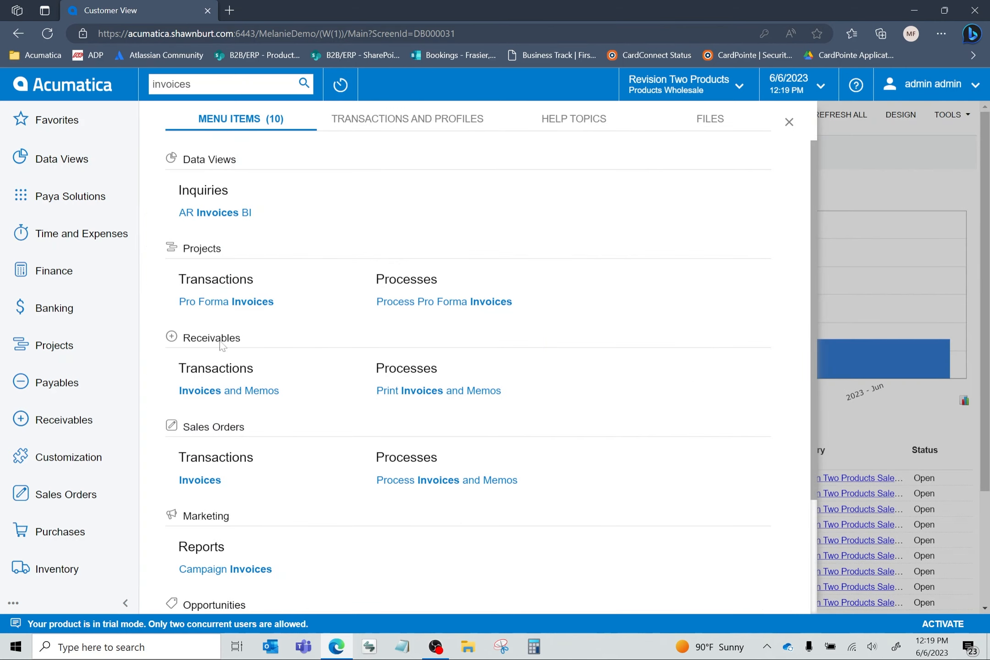
click(212, 481)
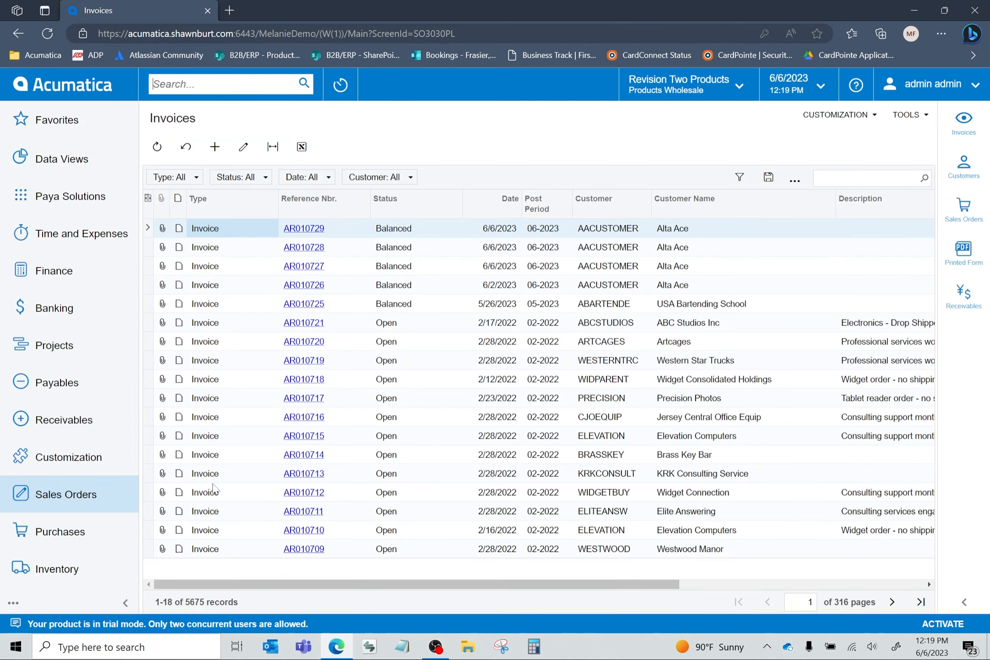
- Filter the invoice list by type so only Invoice documents are included
click(179, 184)
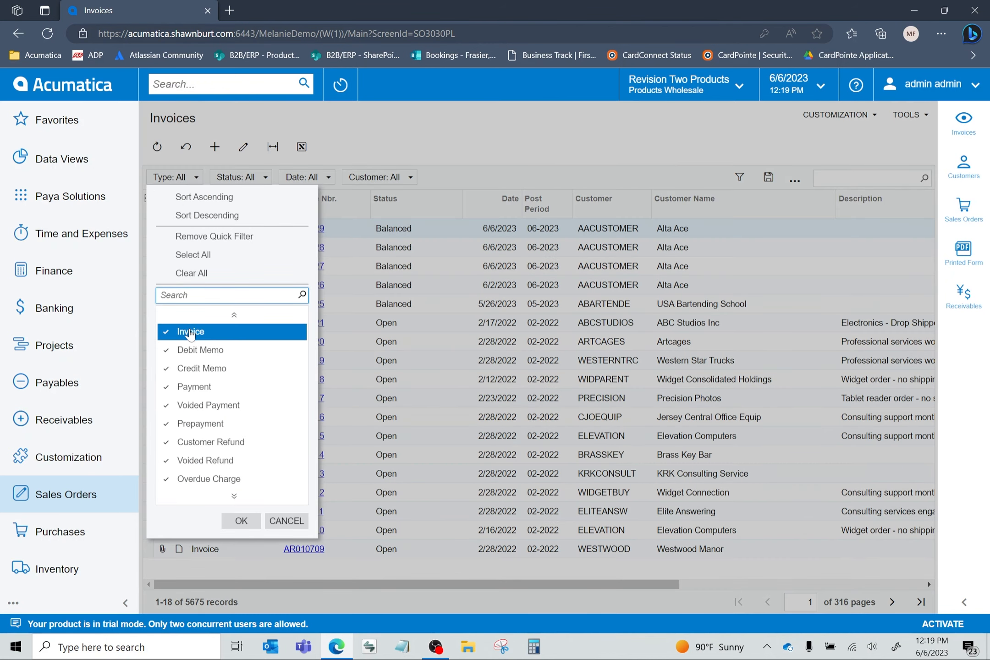
click(195, 275)
click(194, 332)
click(241, 521)
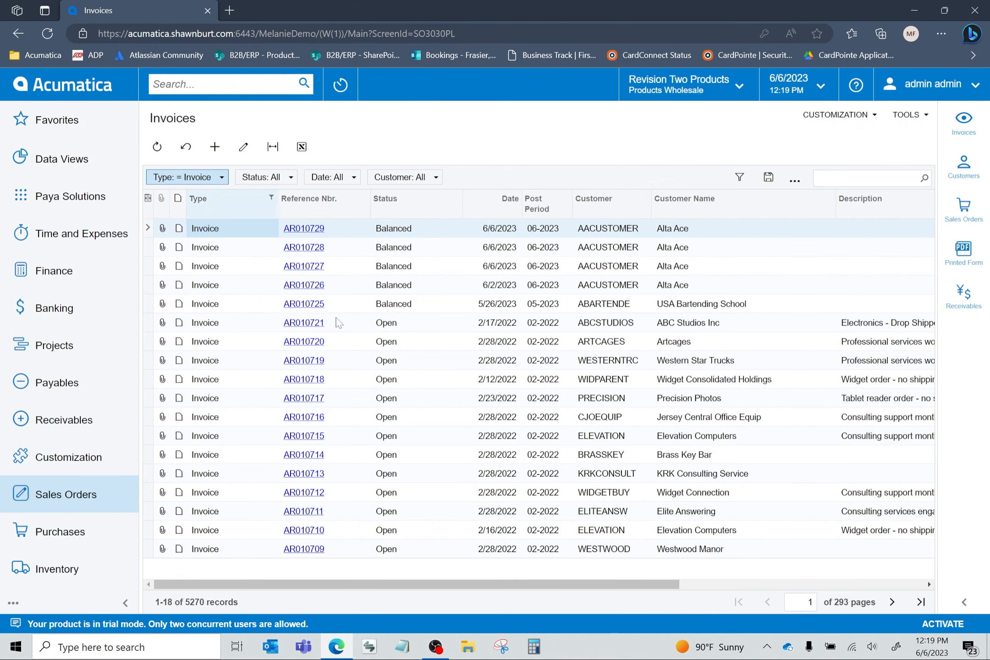
- Start a payment on the newest Alta Ace invoice with description "test" and payment method CC (Credit Card)
click(303, 229)
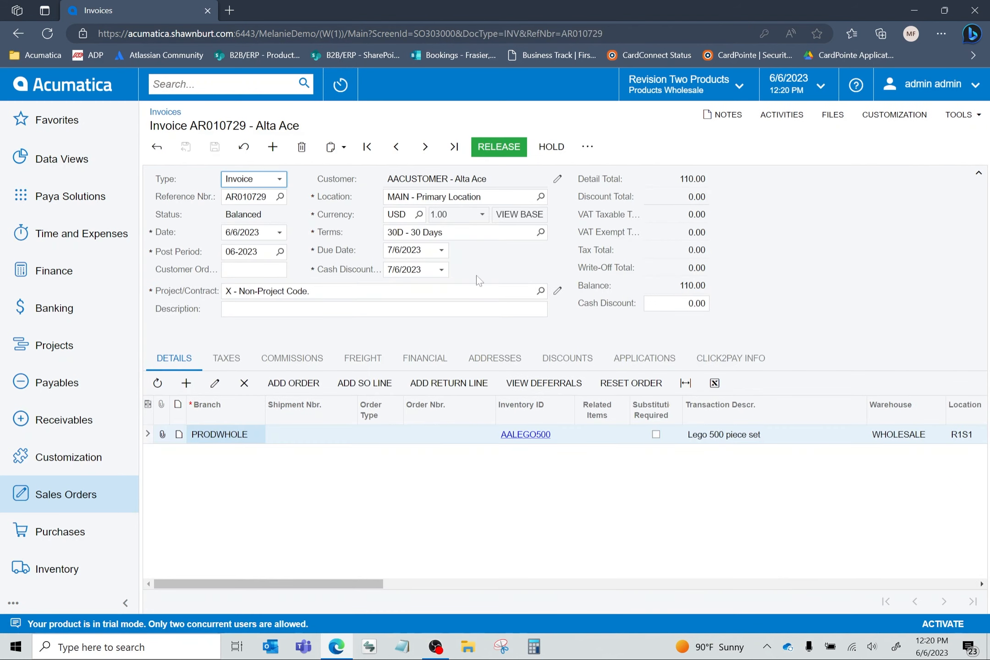
click(644, 364)
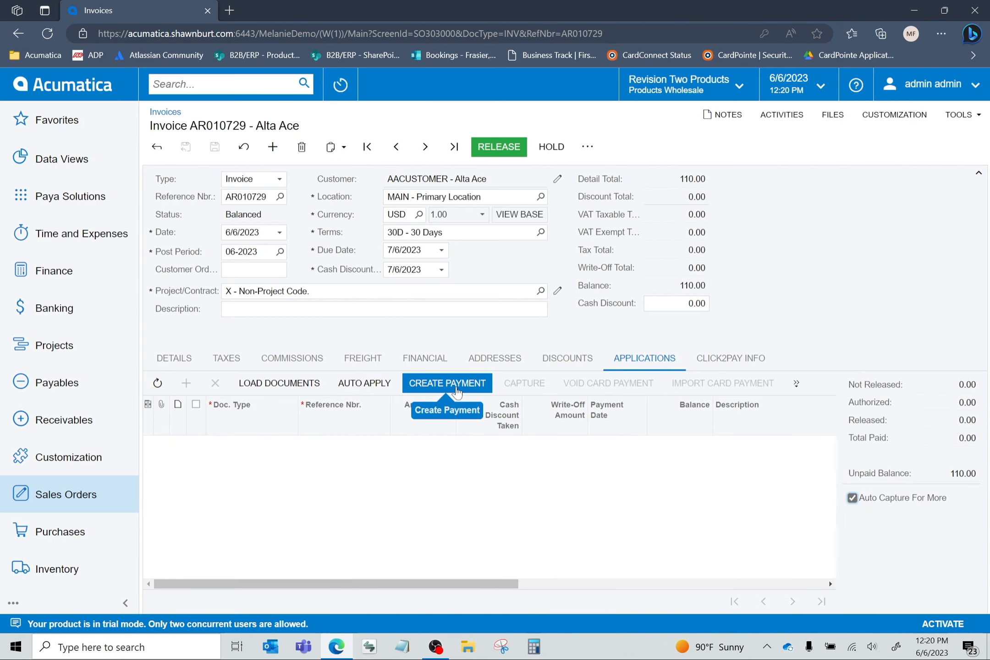
click(457, 390)
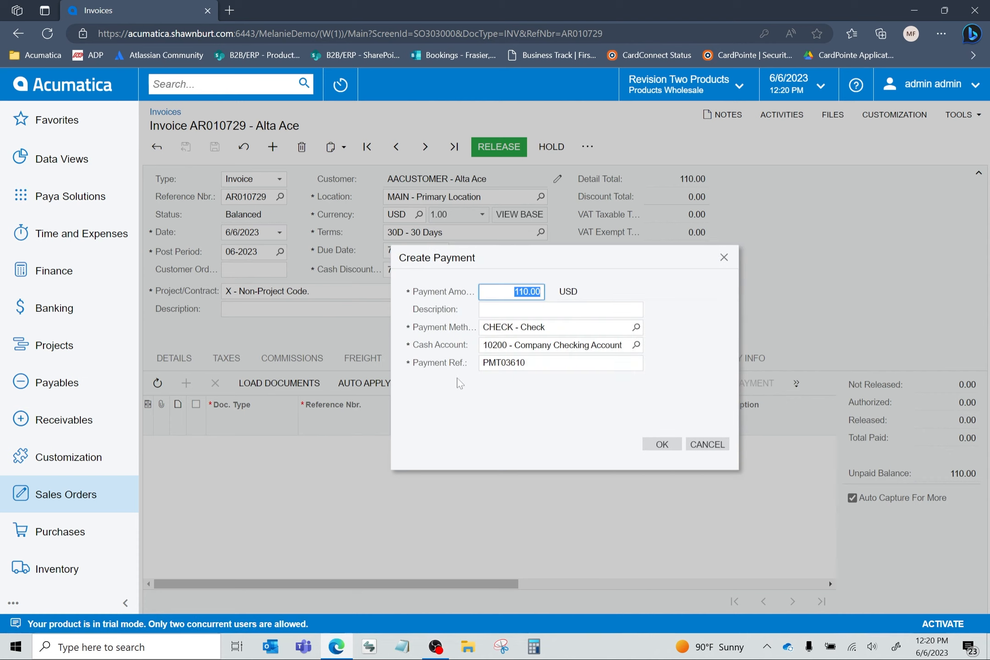
click(513, 292)
key(Tab)
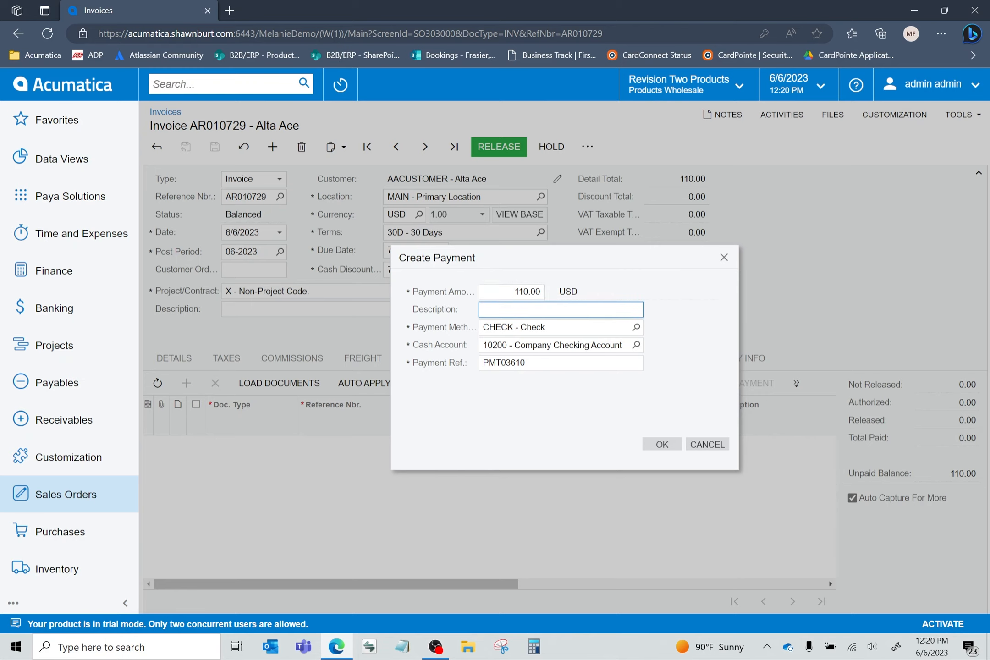
text(test)
click(635, 326)
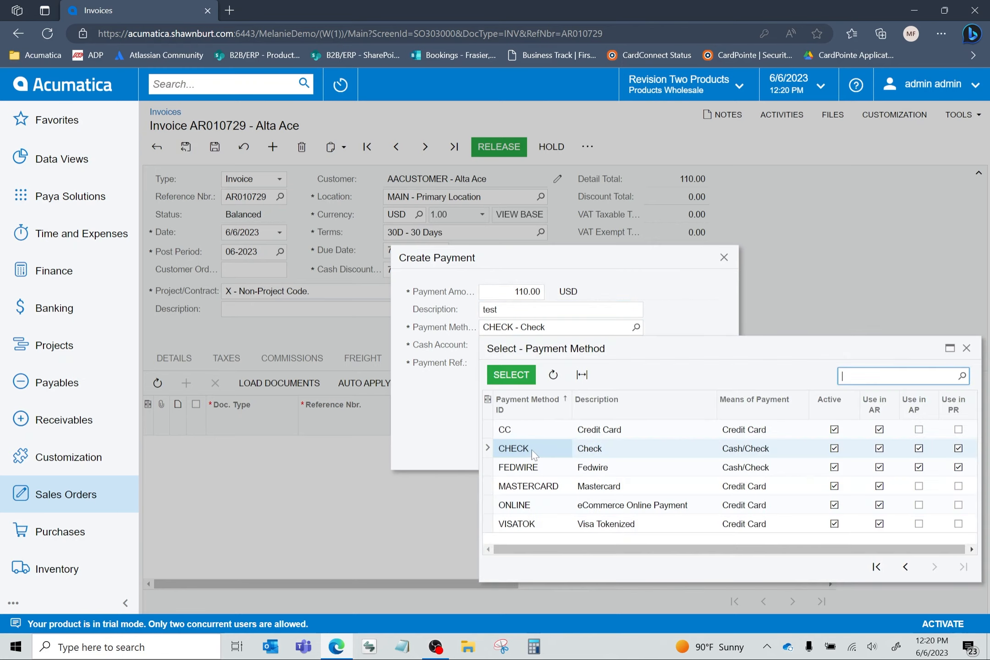
double_click(525, 429)
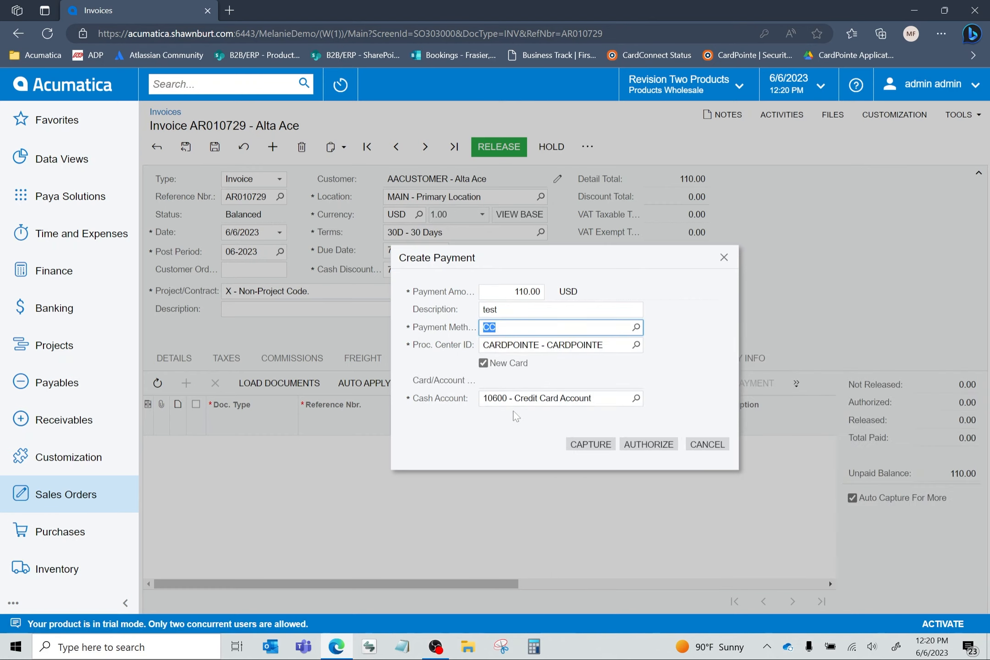
- Set the invoice payment's processing center to PCONNECT (Paya Connect) and cash account to Credit Card Account, and capture it on the saved Visa card
click(635, 344)
double_click(522, 436)
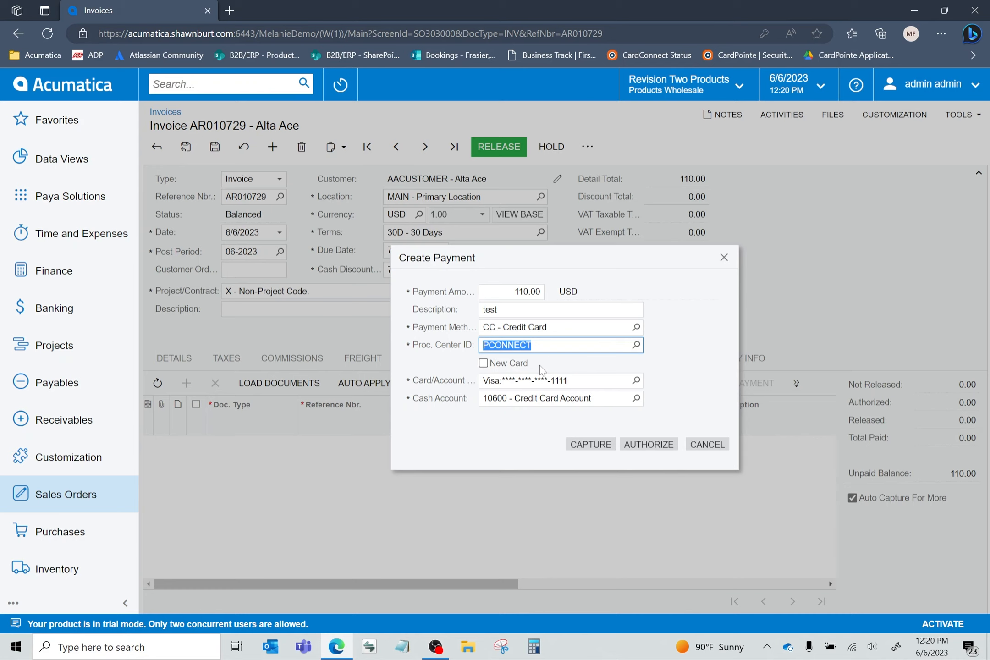
click(637, 400)
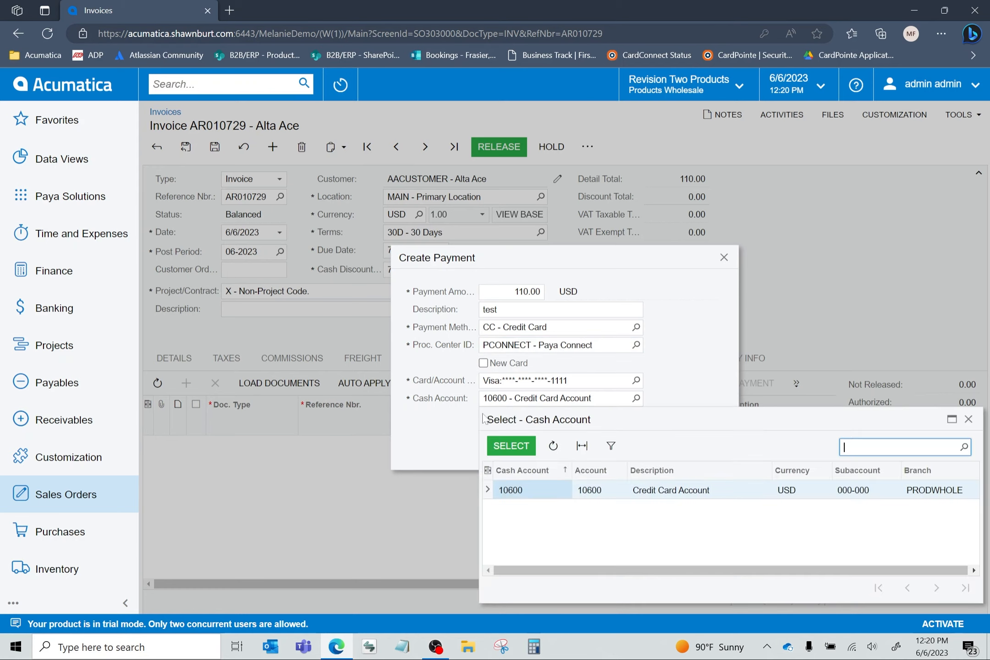
double_click(514, 486)
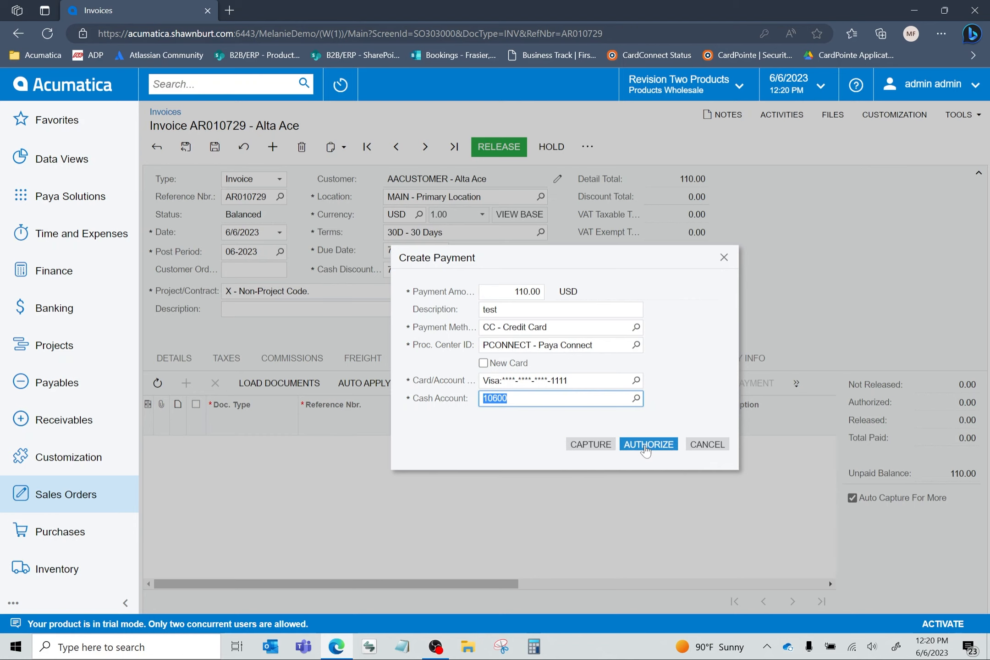
click(583, 448)
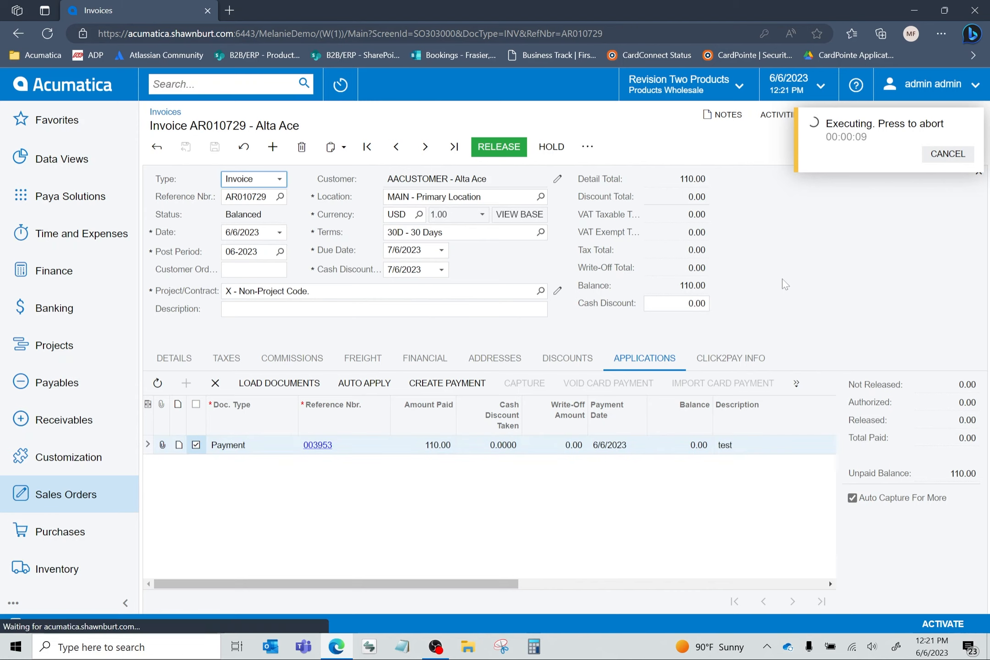
- Set the processing center in the invoice's Click2Pay information to PCONNECT (Paya Connect)
click(730, 358)
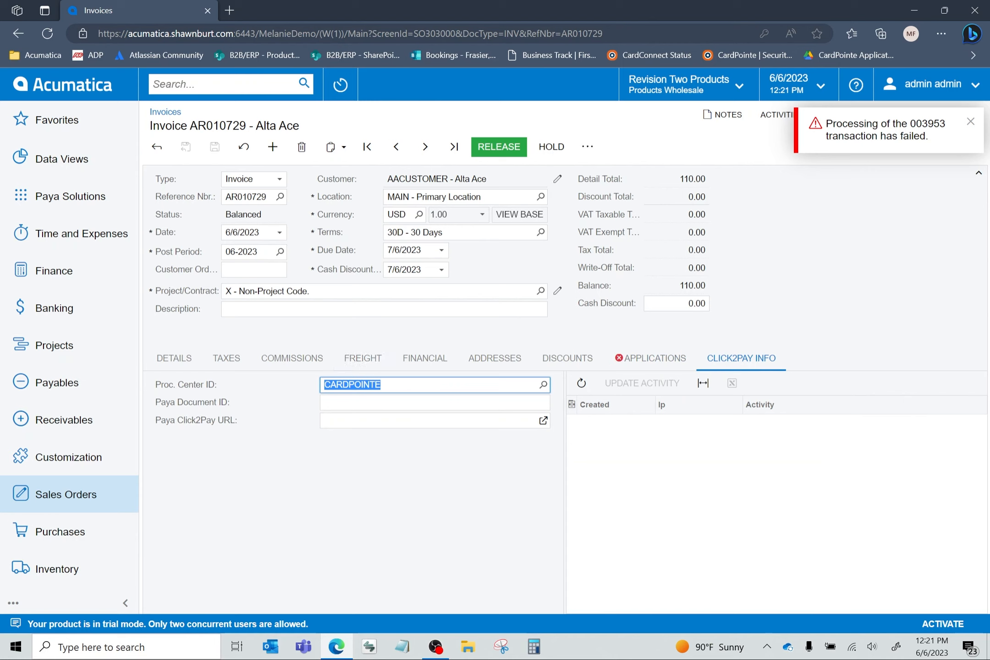
click(543, 385)
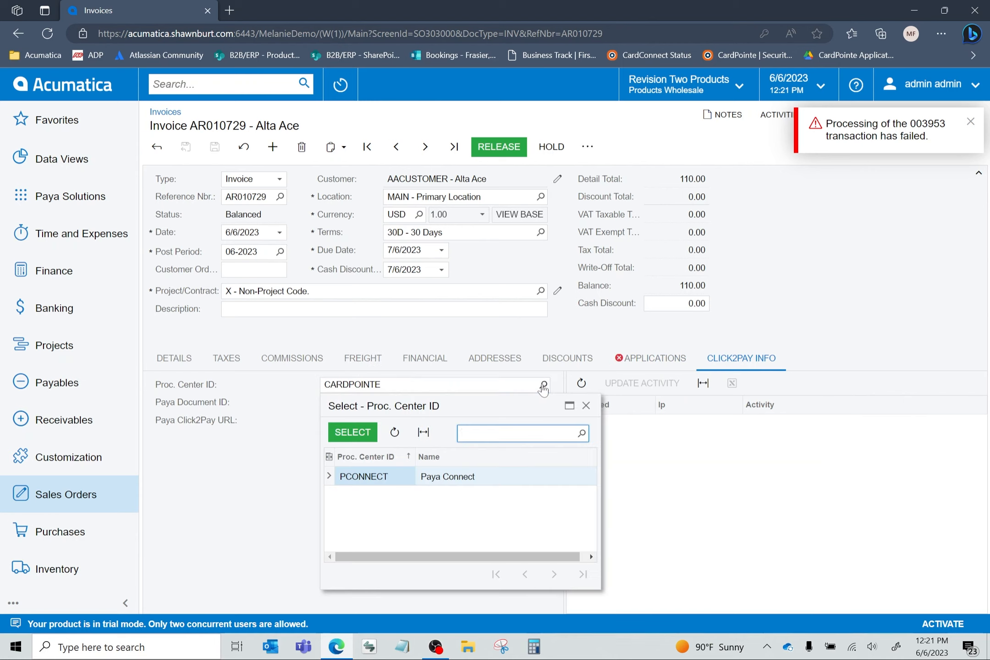
double_click(371, 474)
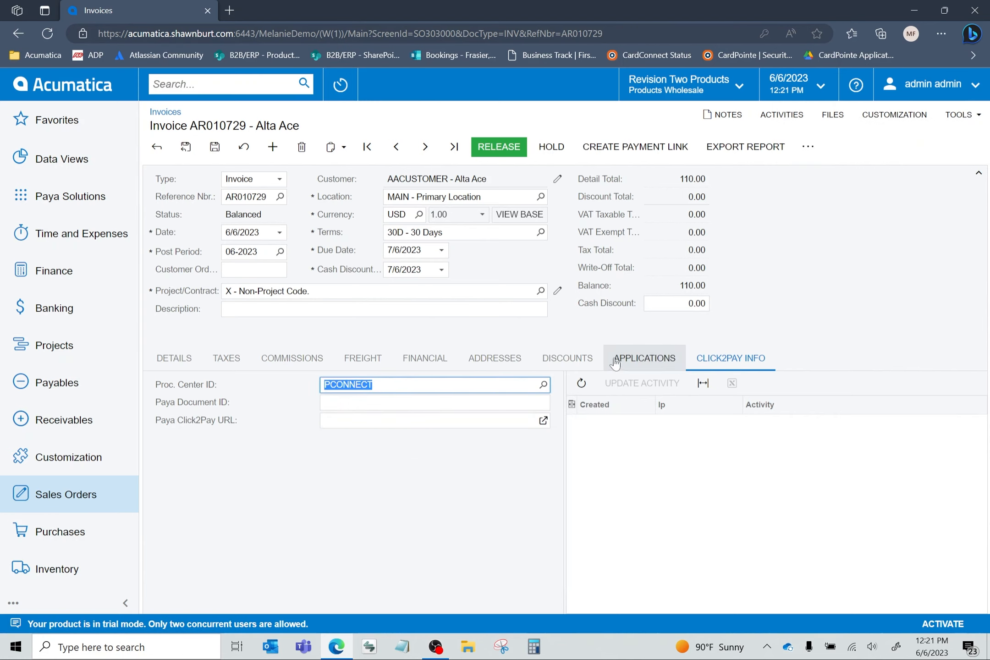
- Review the invoice's payment application line, including its payment reference, status and processing status
click(648, 361)
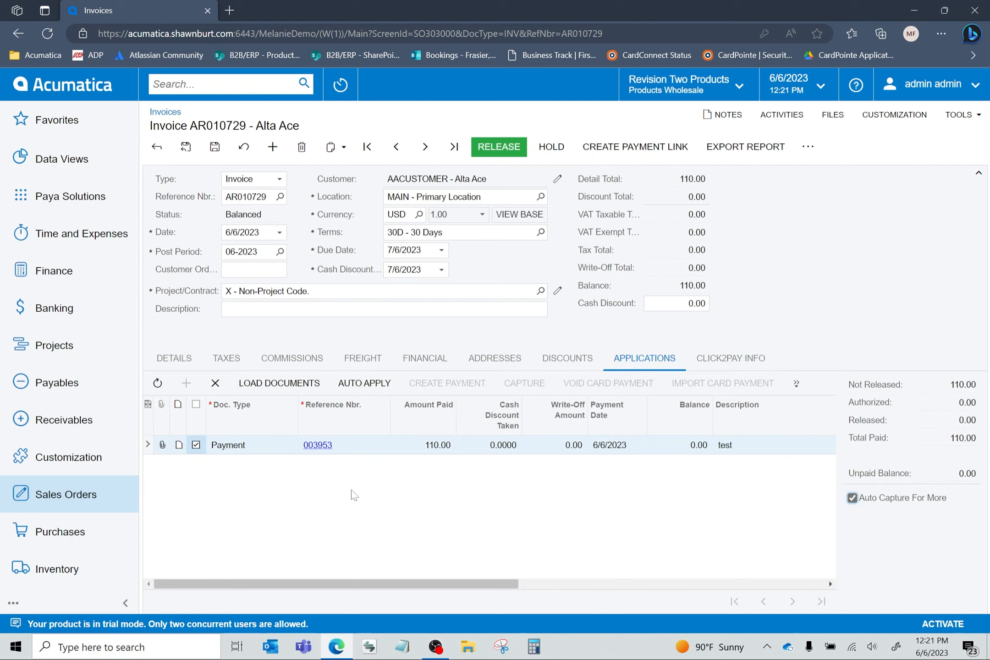
drag(475, 582, 732, 585)
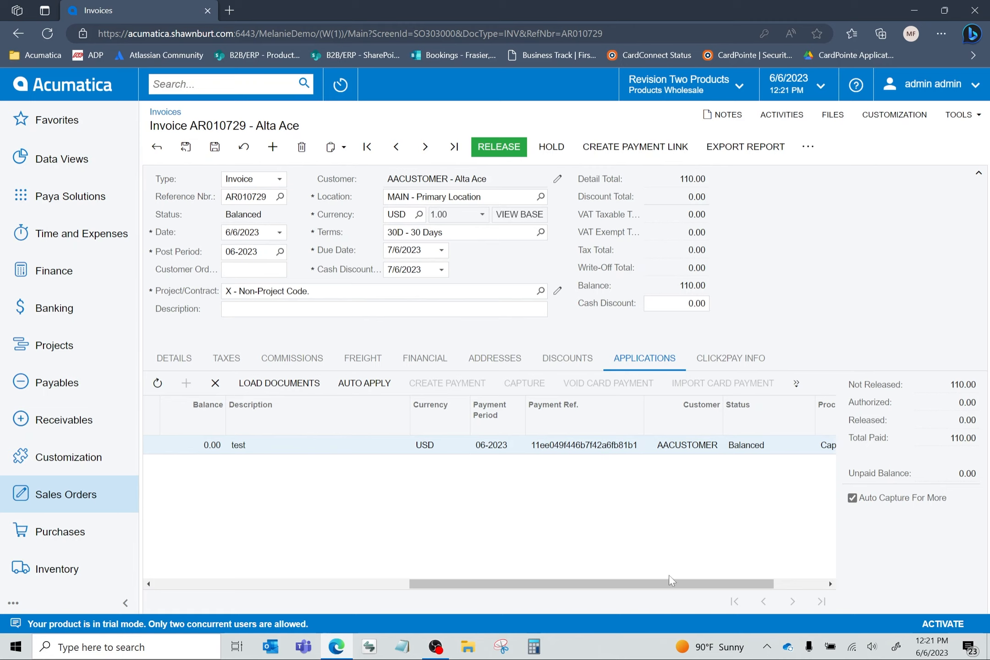
drag(679, 586, 804, 591)
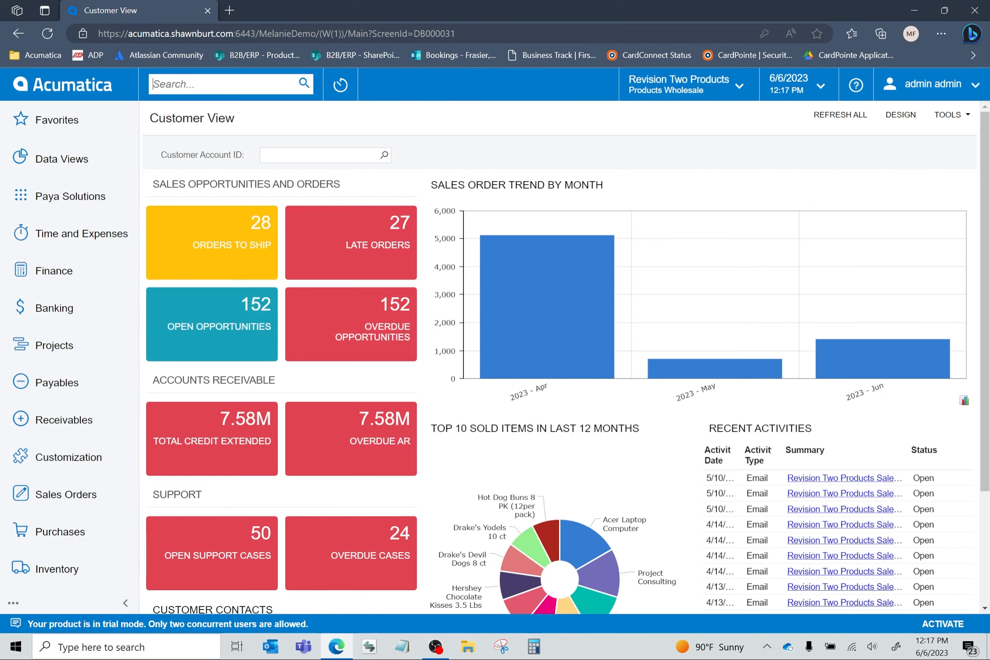
- Search for "sales orders" and open the Sales Orders list under Sales Orders transactions
text(sales orders)
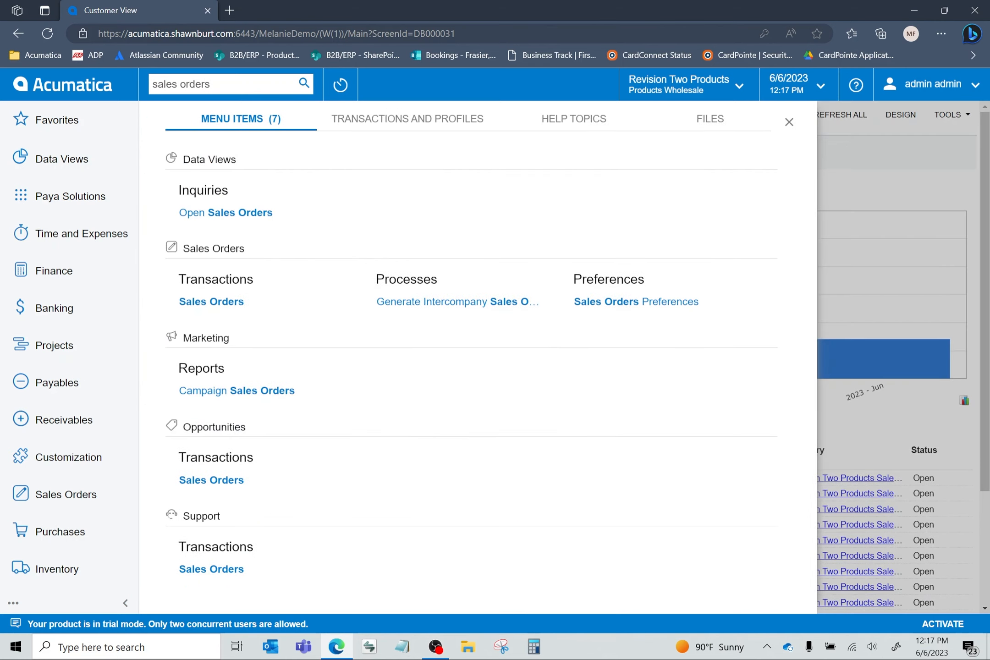
click(207, 302)
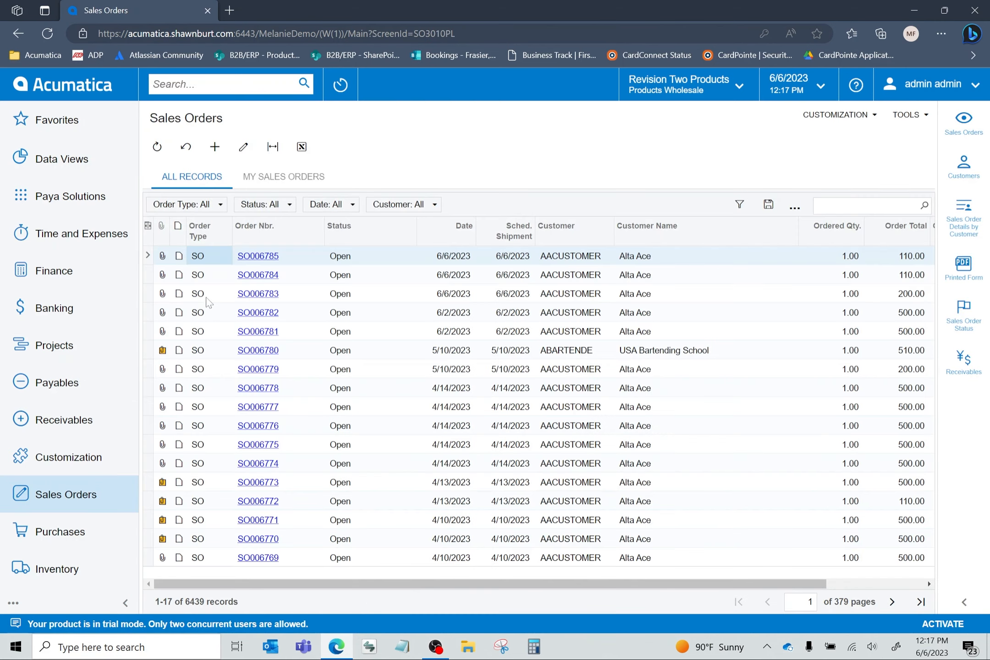
- Filter the sales order list so the order type equals SO
click(206, 207)
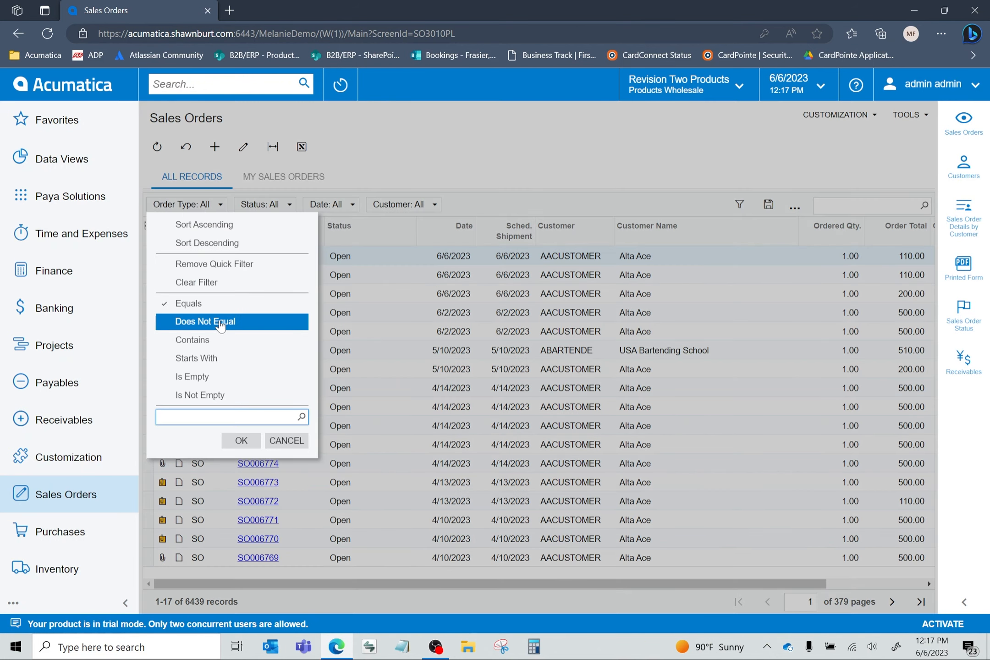
text(s)
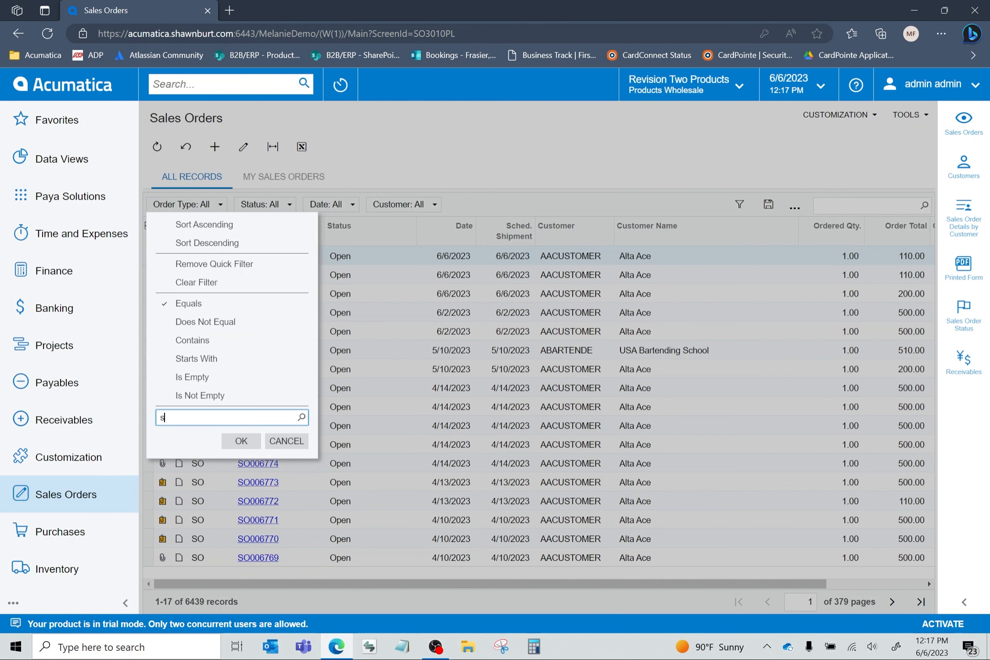
text(o)
key(Return)
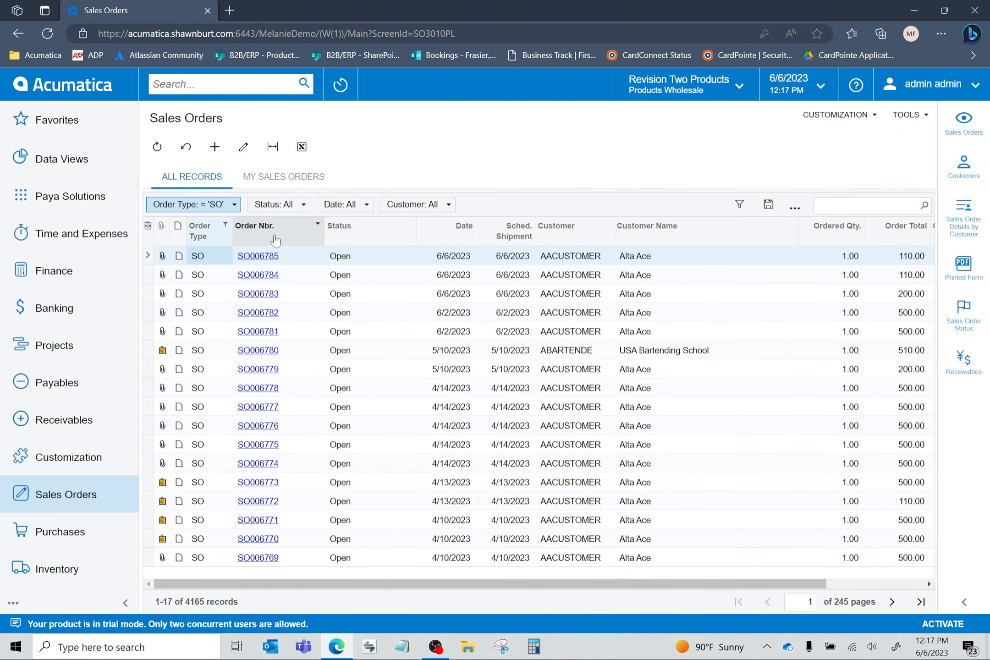
- Start a payment on the newest Alta Ace sales order with description "test" and payment method CC (Credit Card)
click(258, 256)
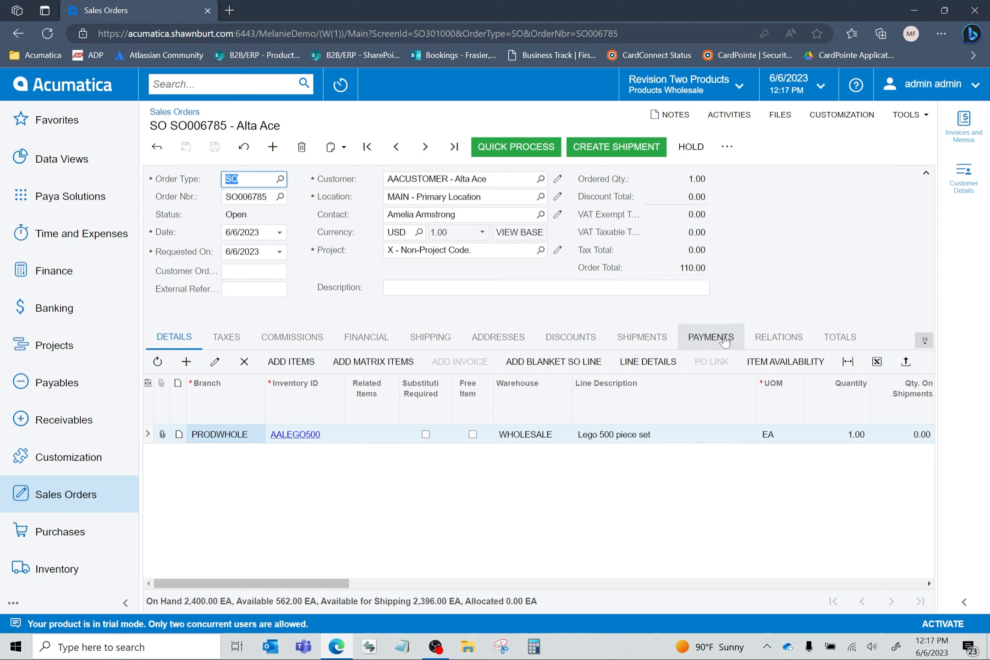
click(710, 339)
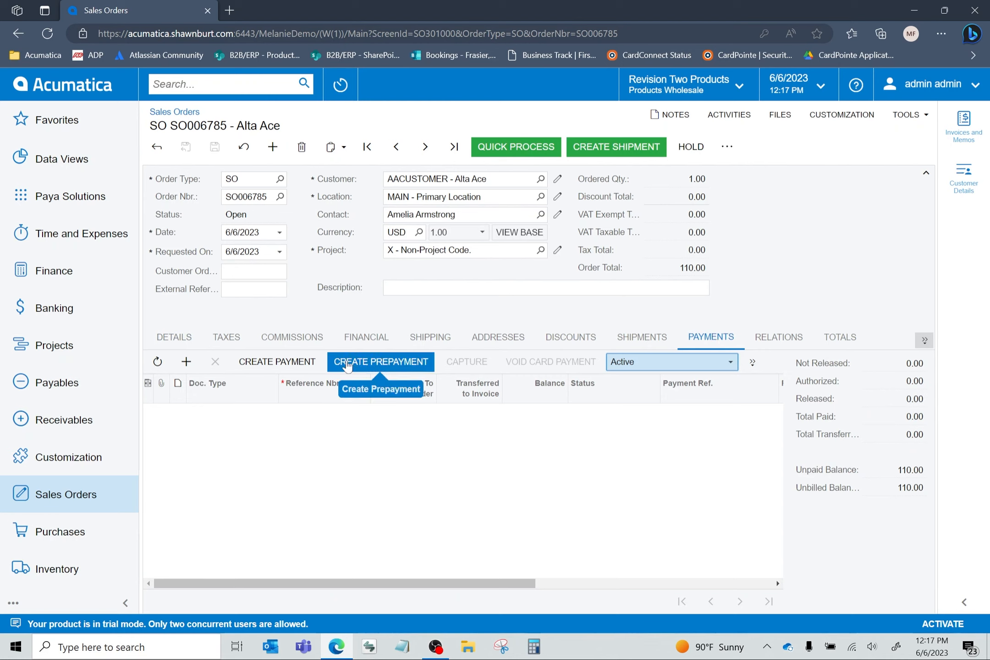
click(277, 362)
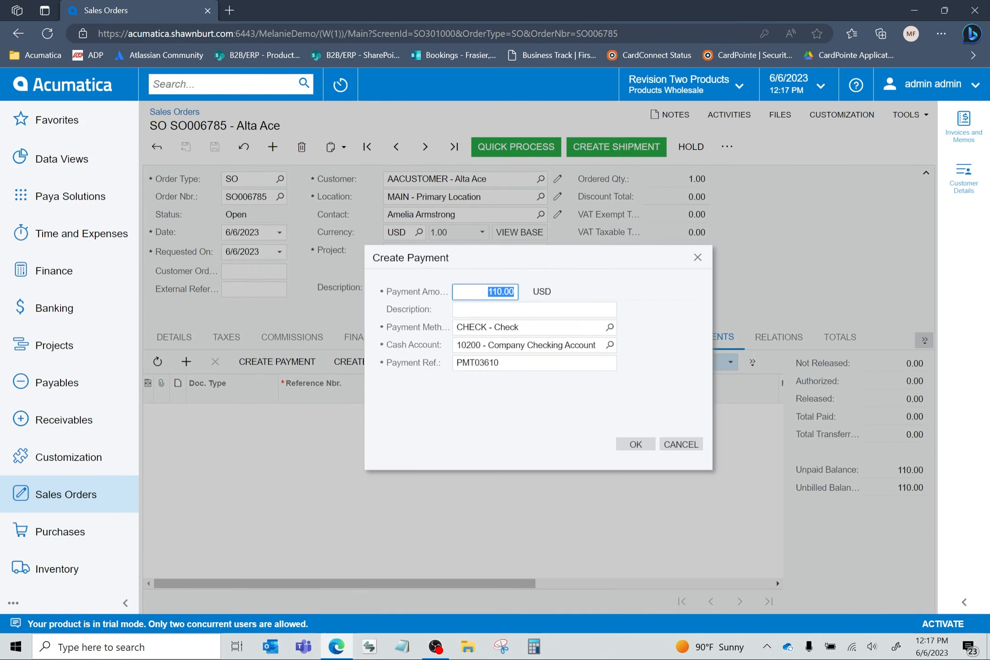
click(486, 292)
key(Tab)
text(test)
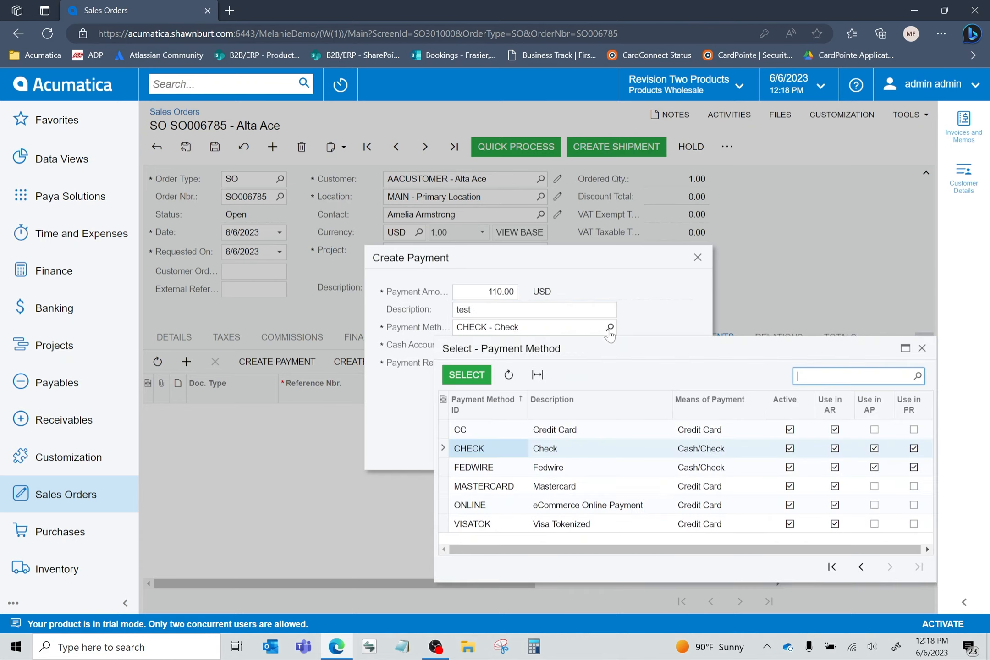
double_click(475, 430)
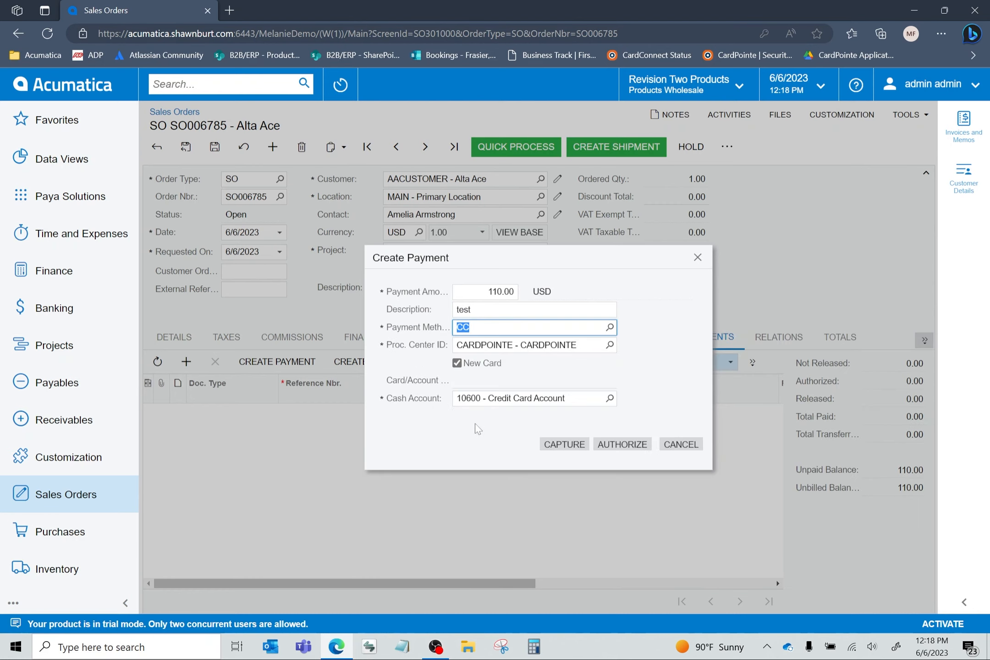
- Choose the PCONNECT processing center and Credit Card Account cash account for the sales order payment, and capture it on the saved Visa card
click(610, 344)
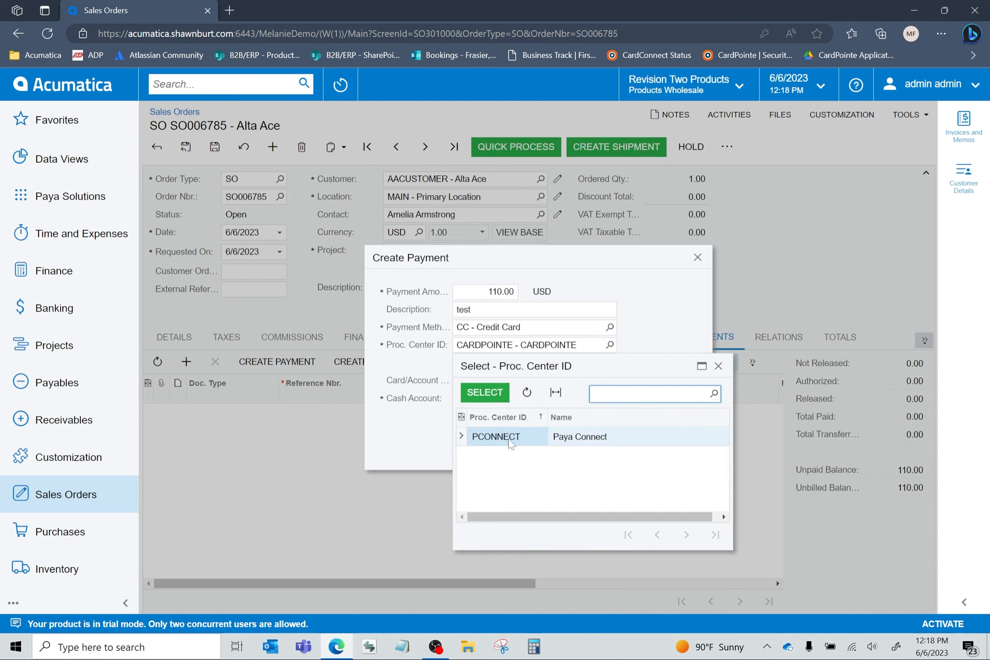
double_click(510, 440)
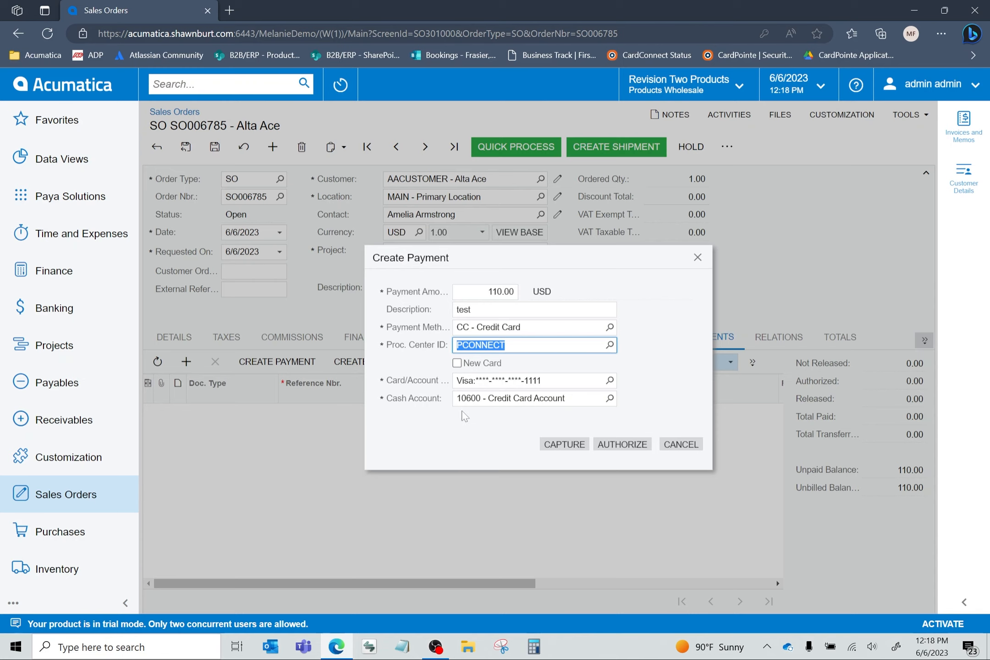
click(609, 398)
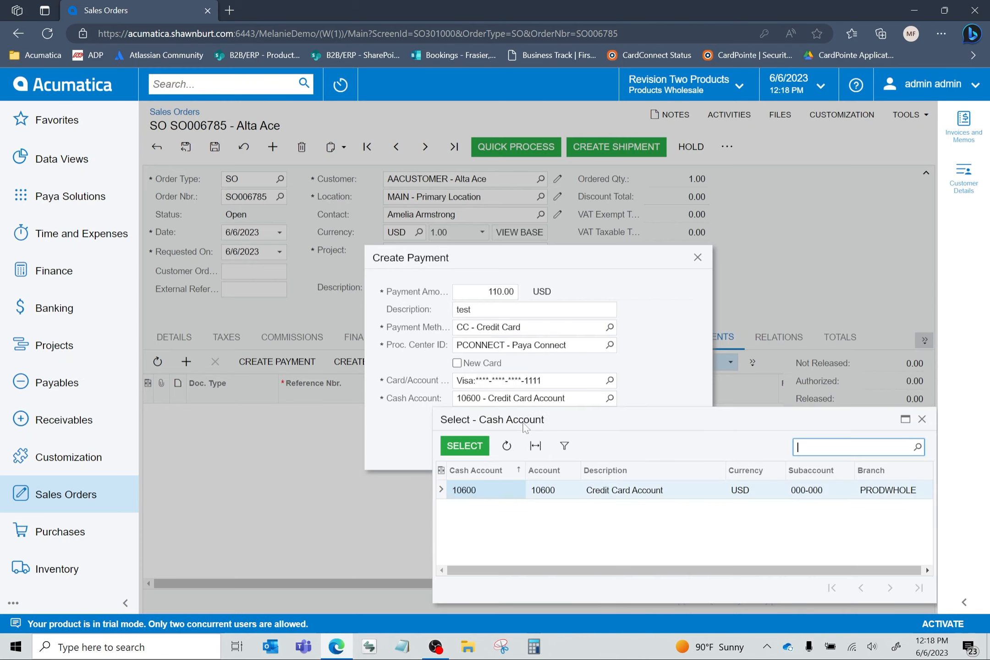
double_click(487, 496)
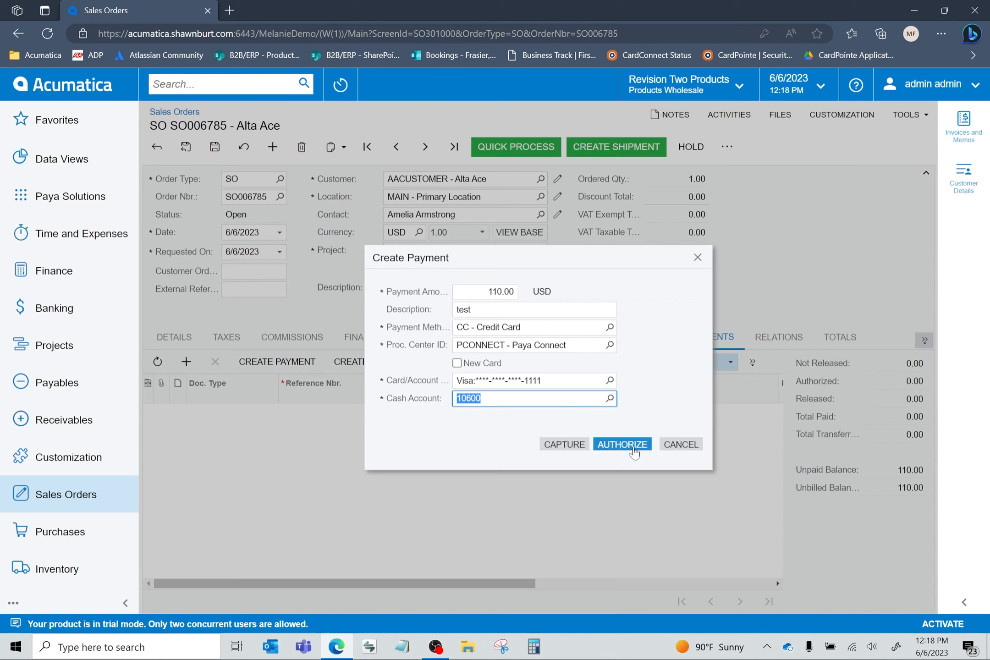
click(561, 445)
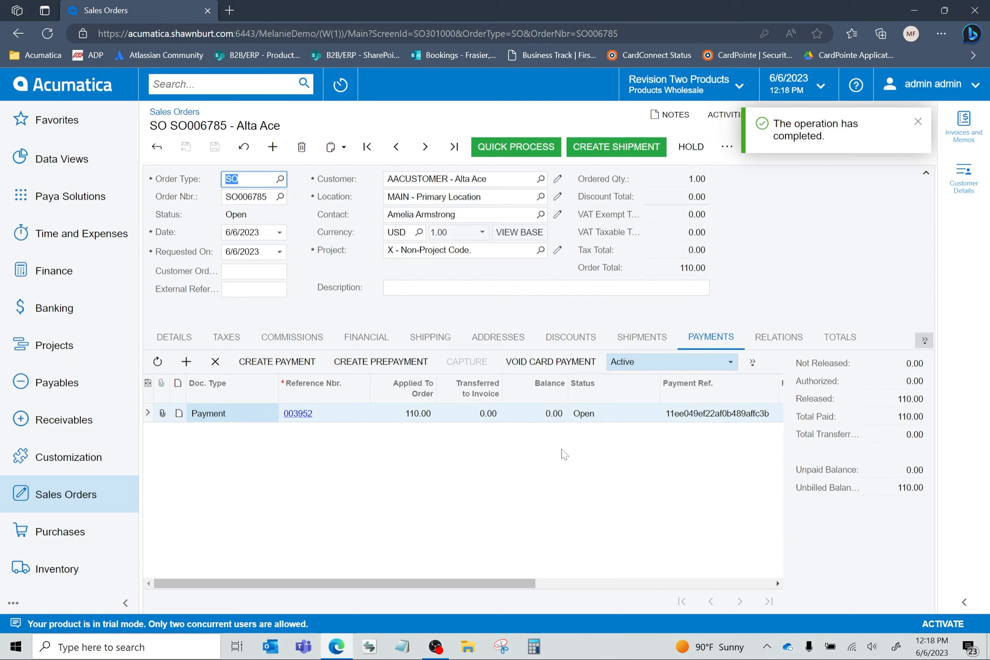
- Review the sales order's payment line, including its status, payment reference, payment method and cash account
click(522, 584)
drag(523, 587, 640, 583)
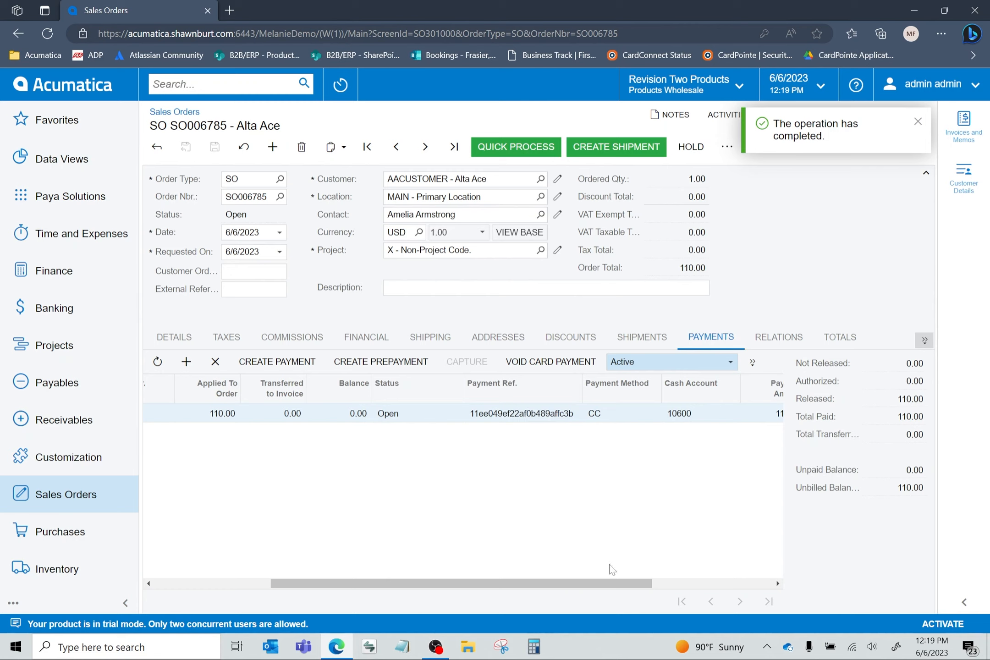
drag(627, 588, 746, 586)
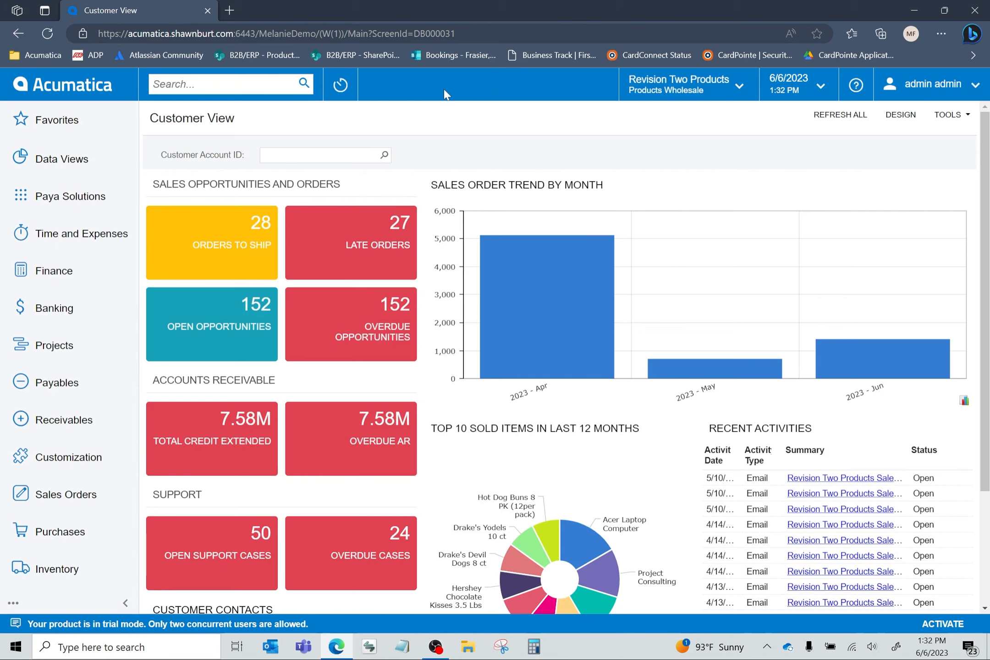
- Search for "cash sales" and open the Cash Sales list under Receivables transactions
text(cash sales)
key(Return)
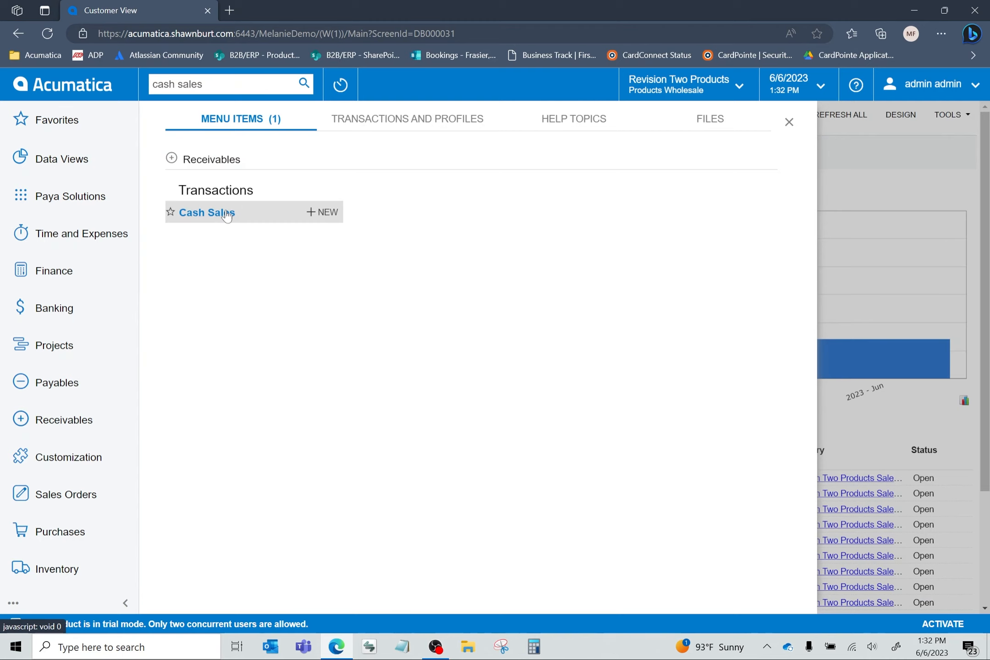
click(207, 213)
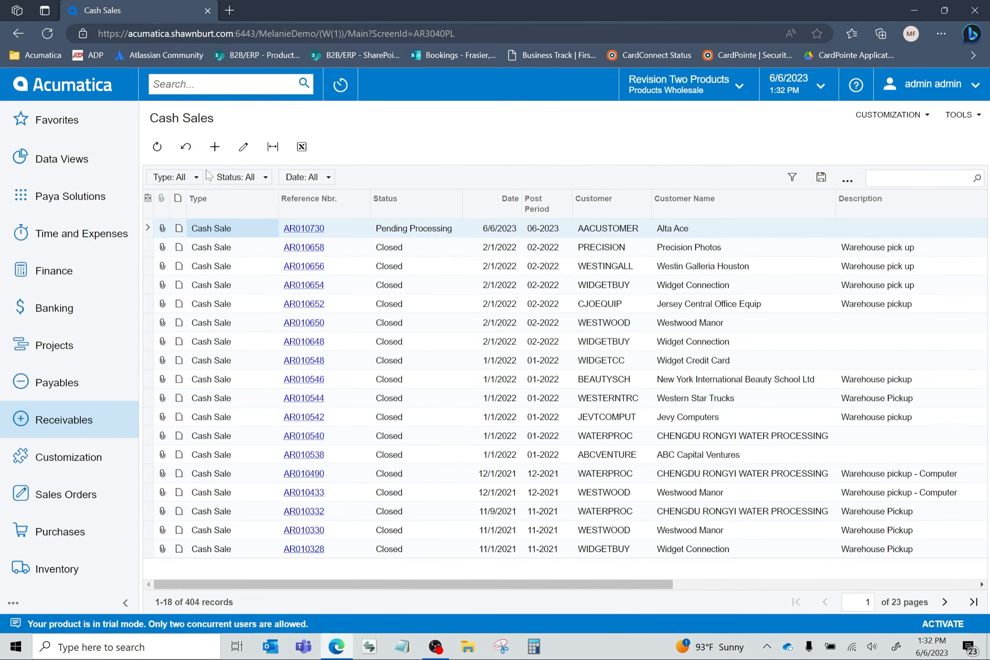
- Create a new cash sale for customer AACUSTOMER (Alta Ace) with the MAIN location
click(215, 147)
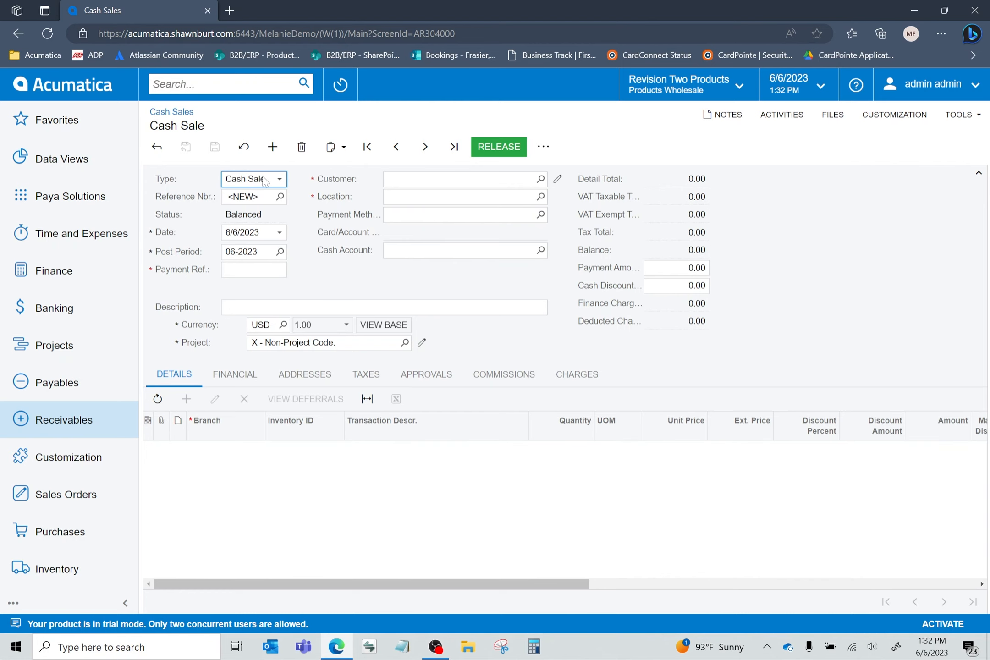
click(406, 181)
click(541, 179)
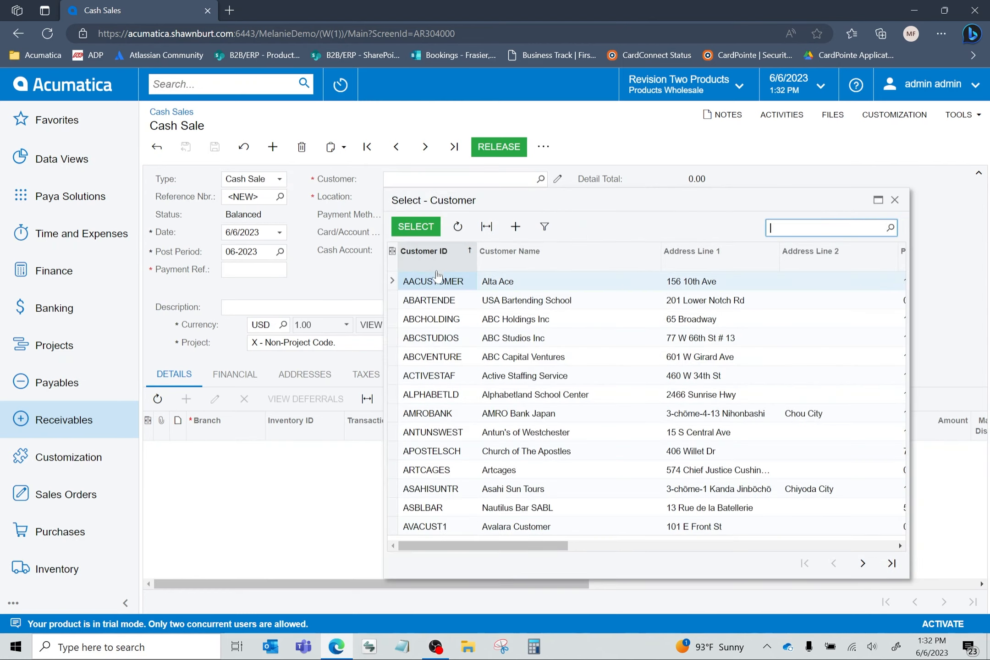
double_click(436, 281)
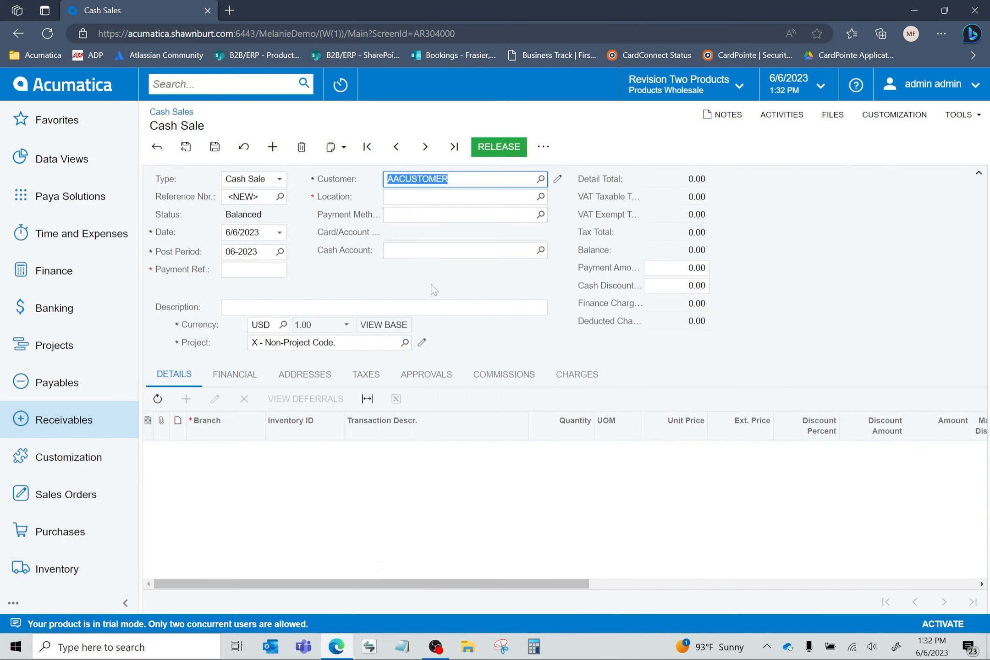
click(539, 198)
double_click(438, 289)
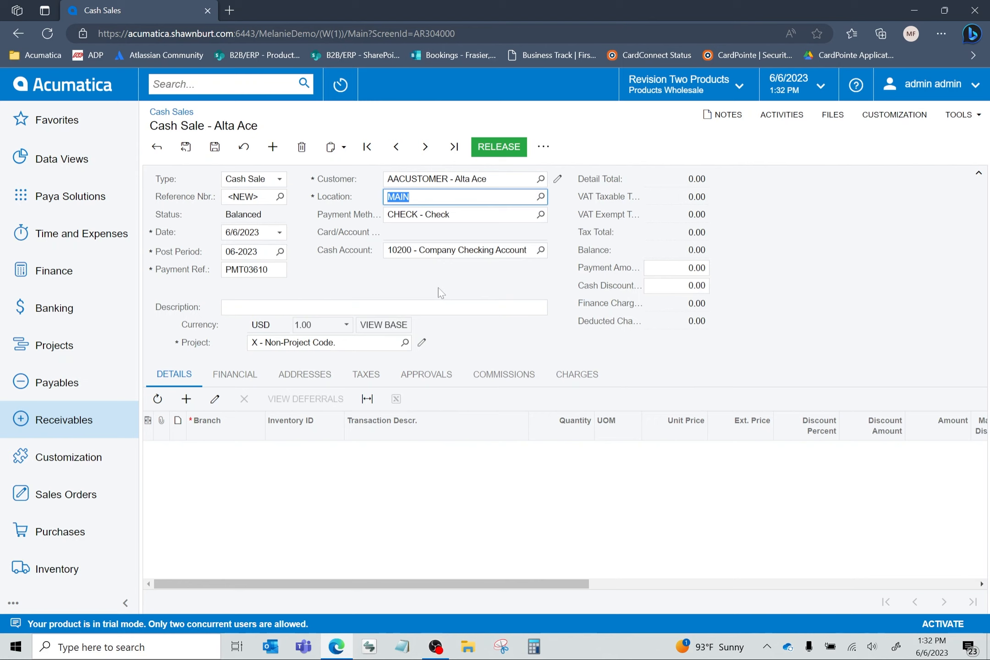
- Set the cash sale's payment method to CC, processing center to PCONNECT and cash account to 10600 (Credit Card Account)
click(540, 214)
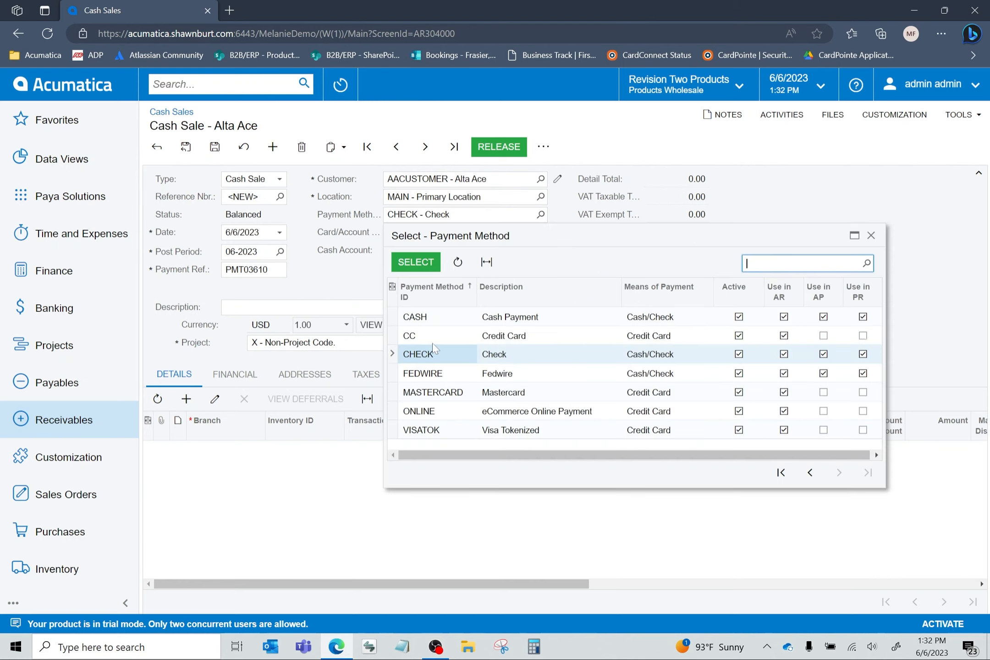
double_click(422, 337)
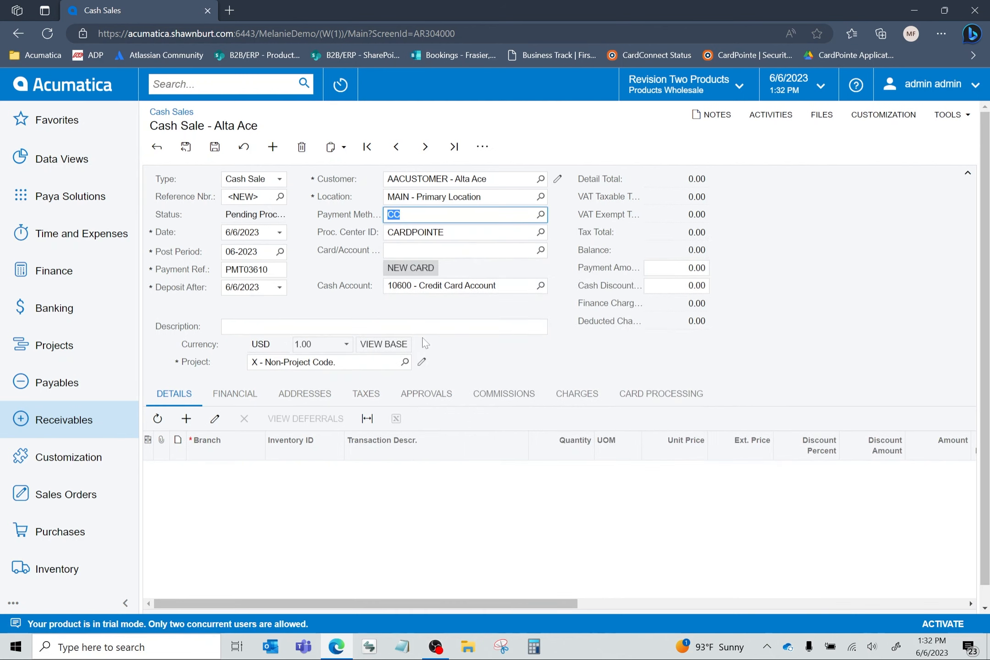
click(540, 233)
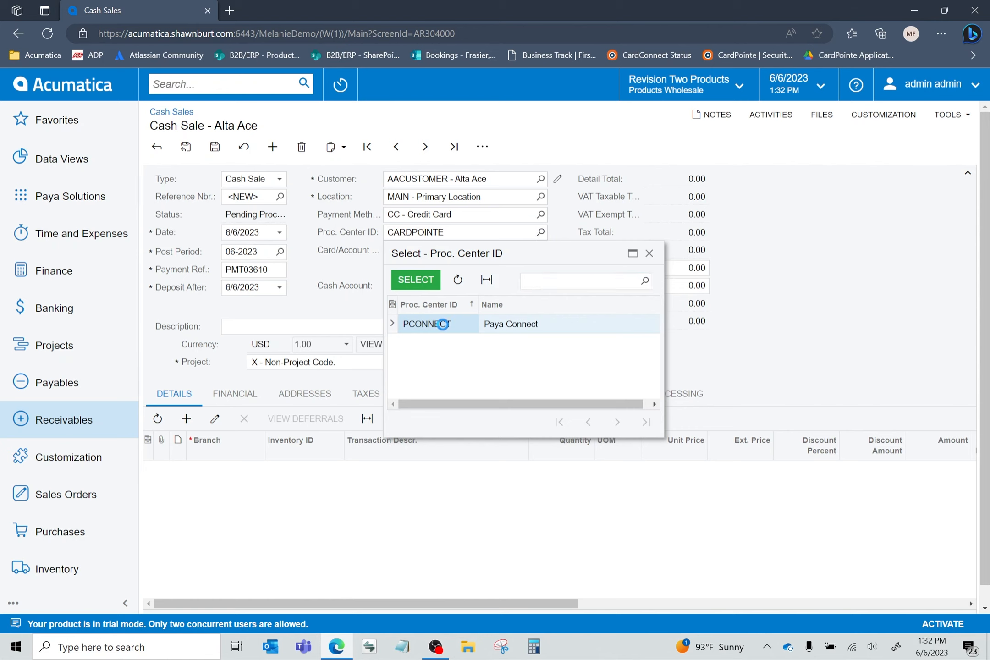
double_click(426, 324)
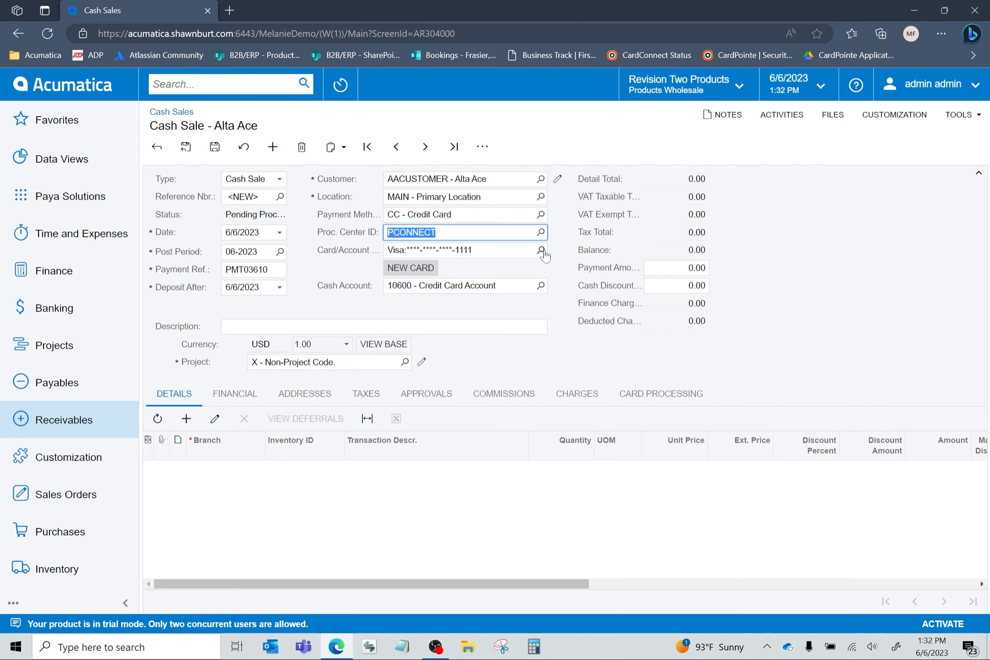
click(414, 270)
double_click(447, 376)
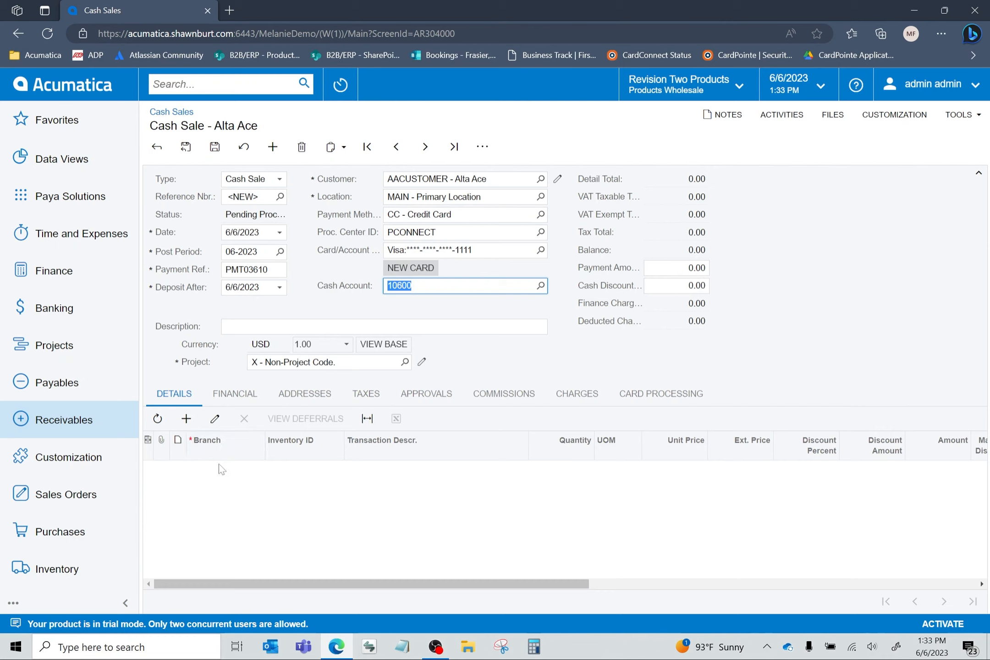
- Add a detail line to the cash sale with inventory item CARRENT (Car and vehicle charges)
click(186, 418)
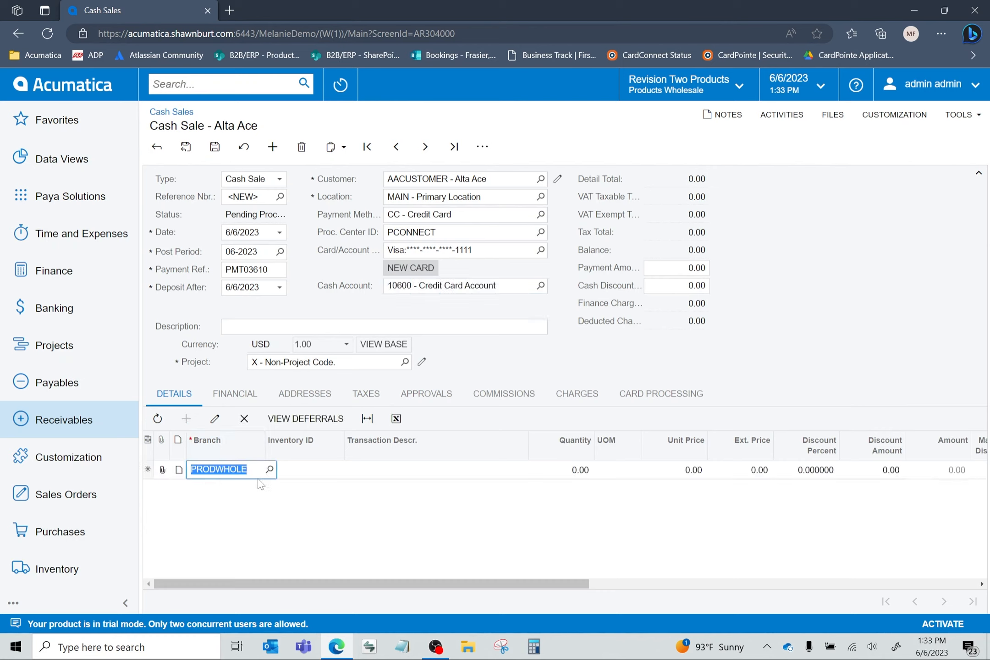
click(323, 472)
click(348, 469)
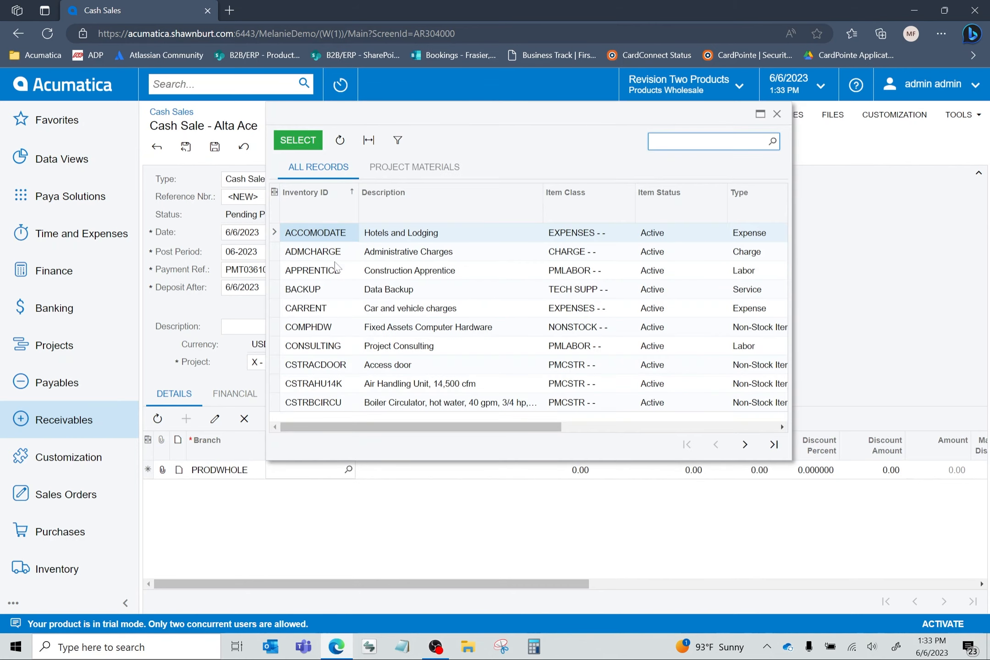
click(328, 308)
double_click(328, 307)
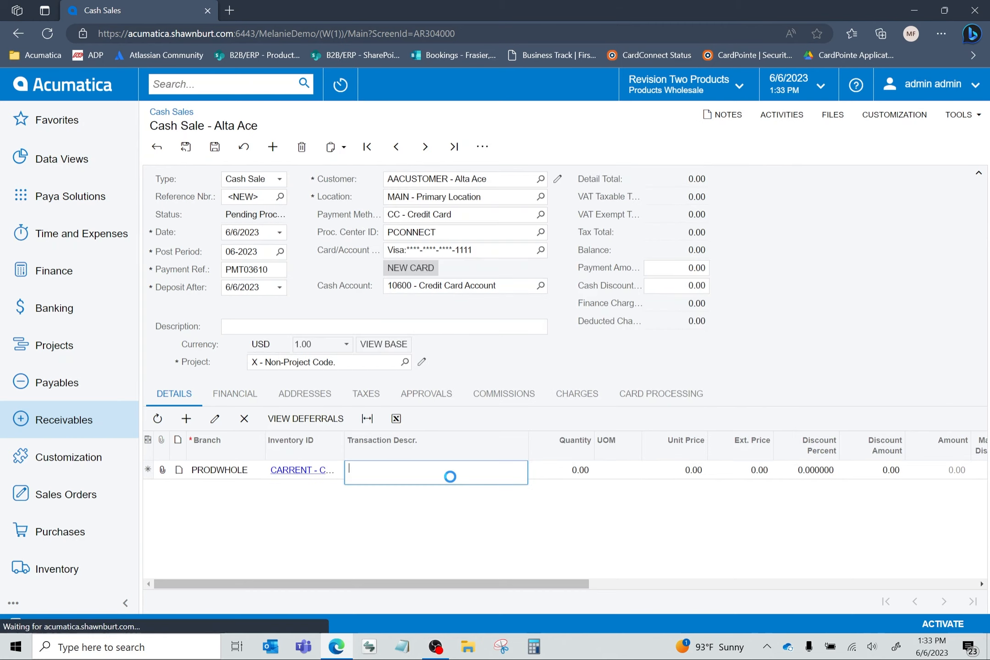
- Set the CARRENT line's quantity to 1 and unit price to 100.00, and save the cash sale without the extra blank line
text(1)
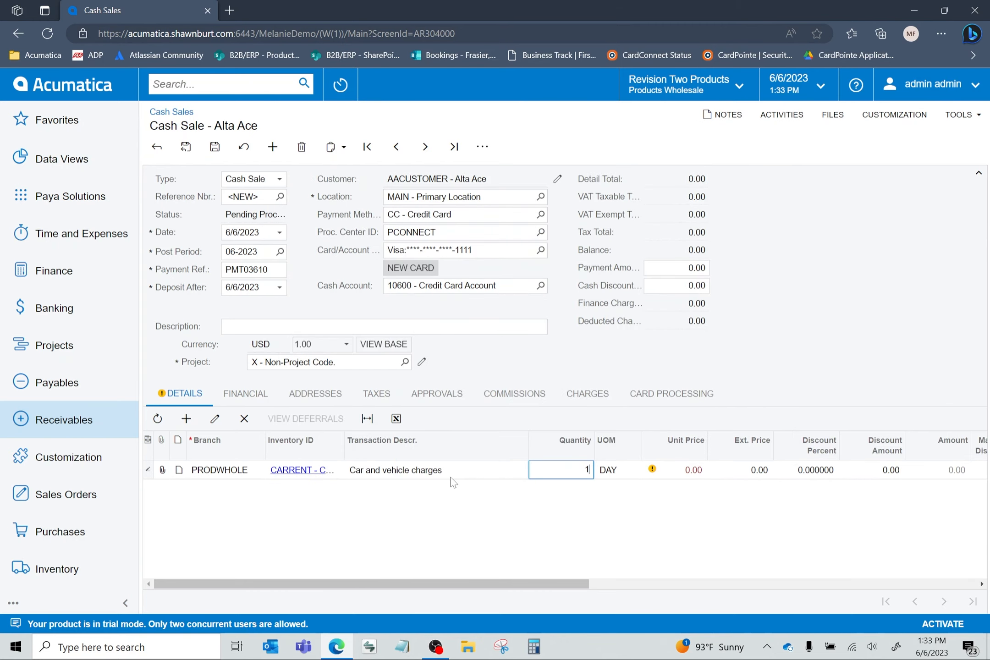
key(Tab)
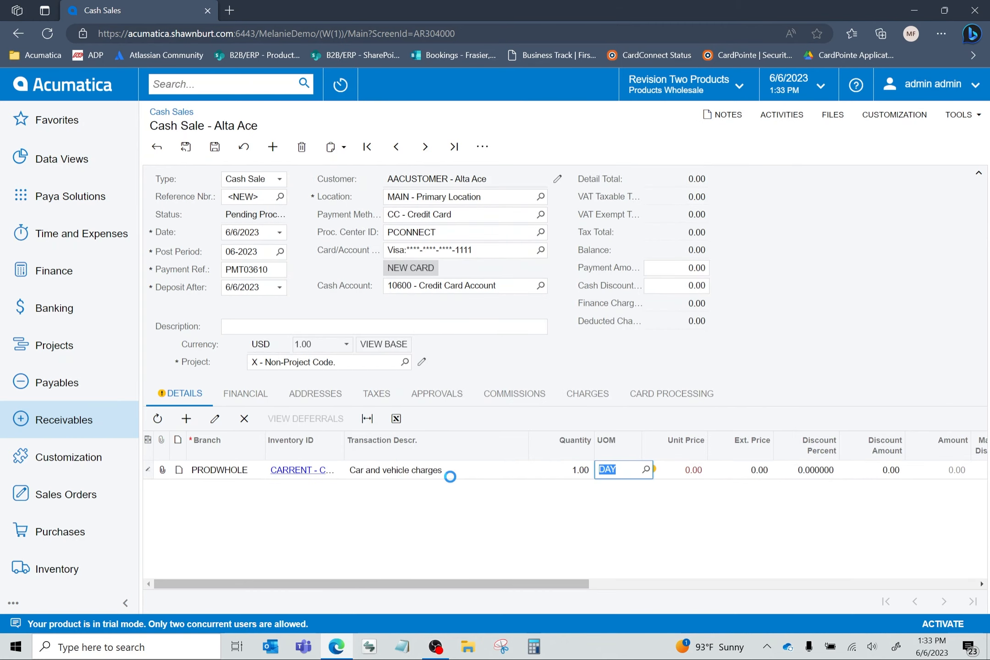
key(Tab)
text(100.00)
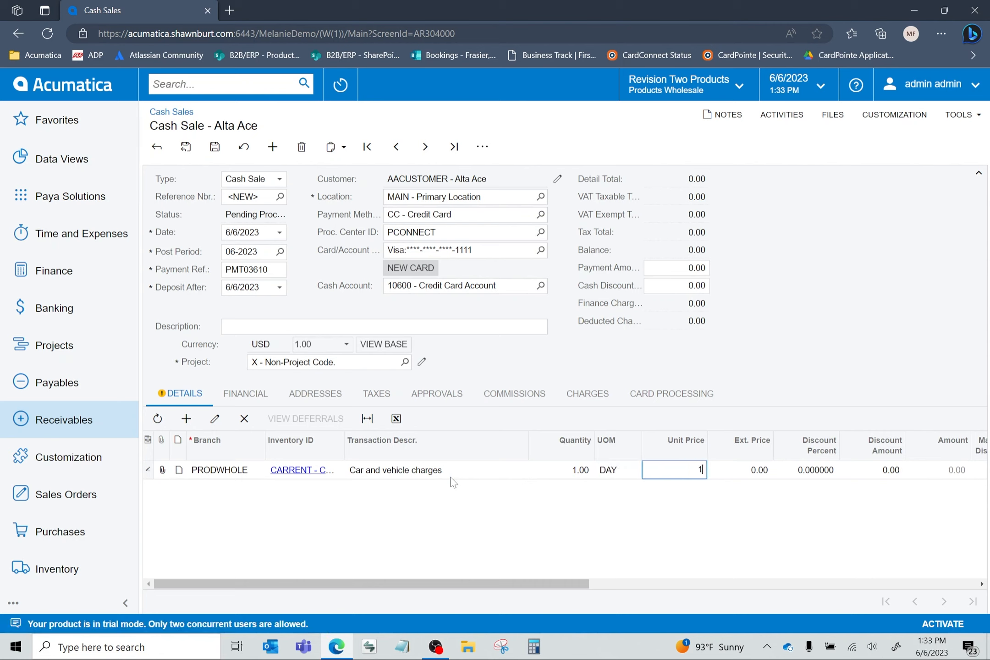
key(Tab)
key(Tab)
key(Tab)
key(Tab)
key(Tab)
key(Tab)
key(Tab)
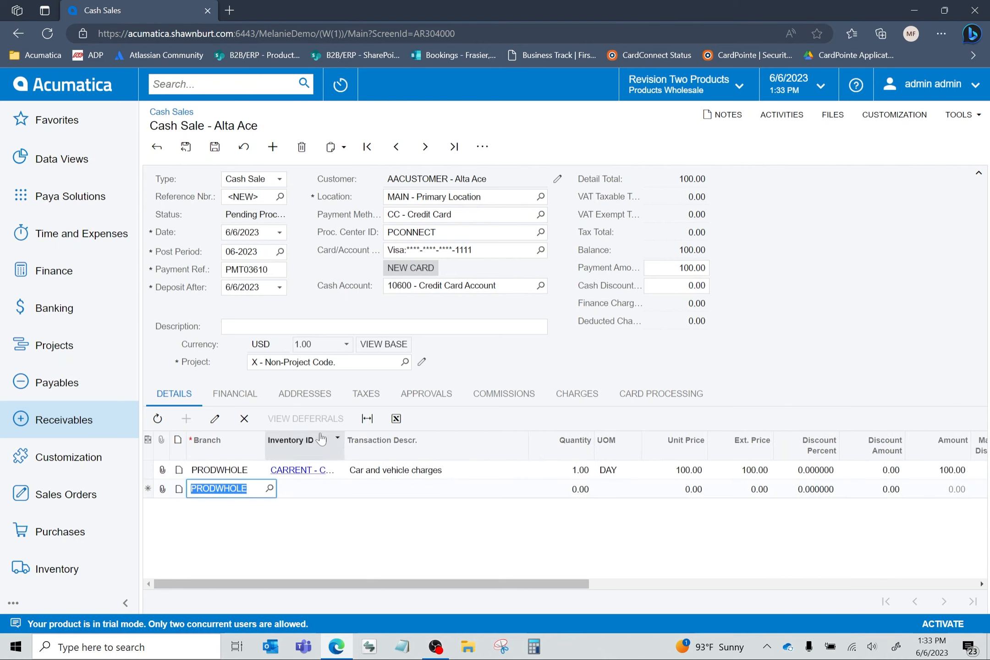
click(242, 419)
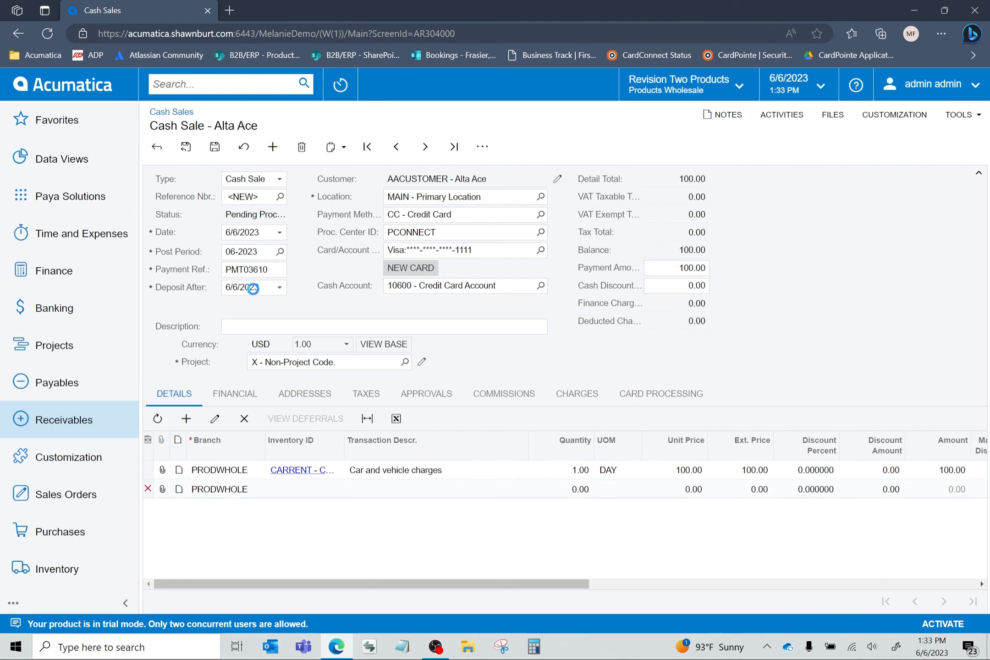
click(214, 145)
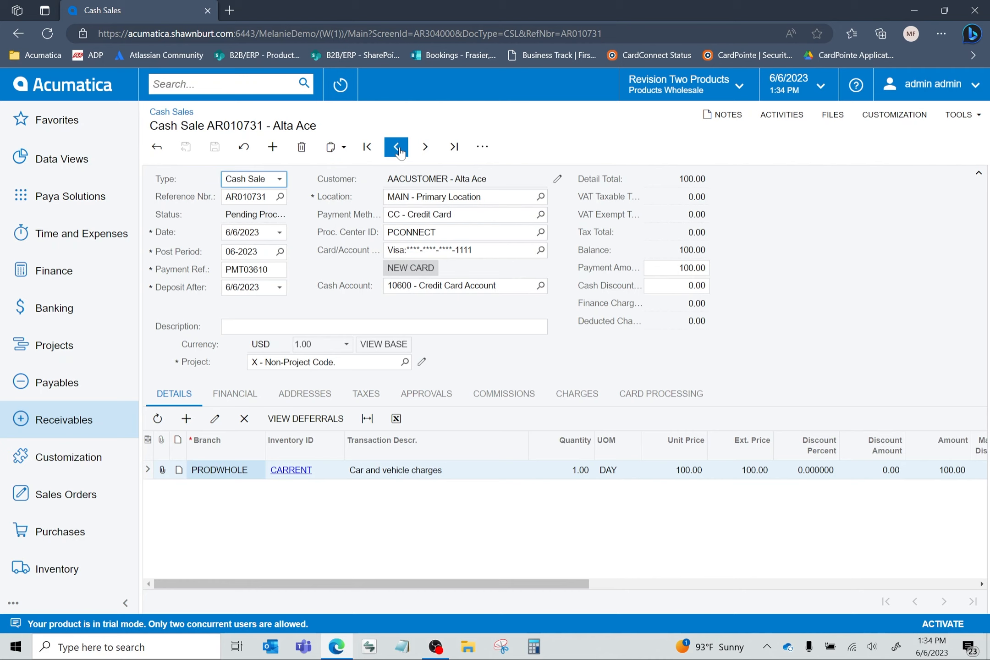
- Capture the cash sale's payment on the saved Visa card and show its card processing transaction
click(481, 151)
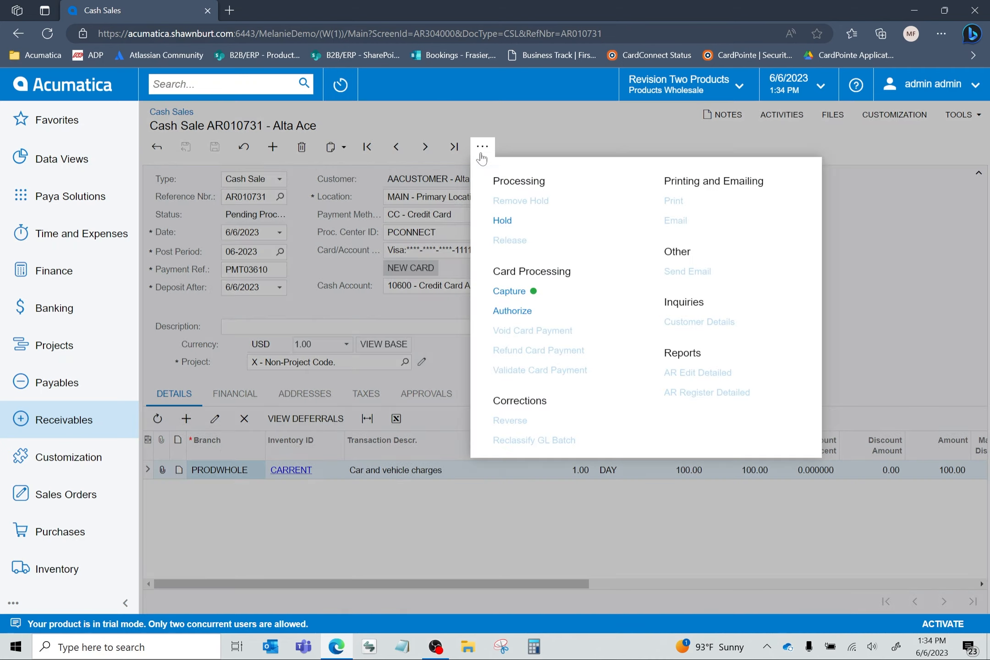
click(509, 291)
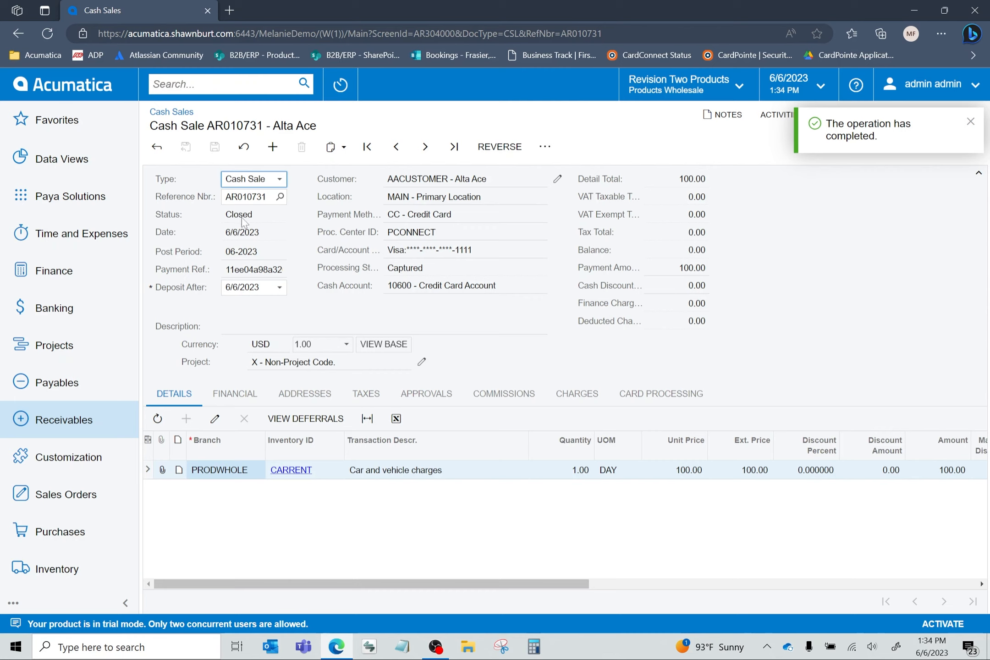
click(668, 403)
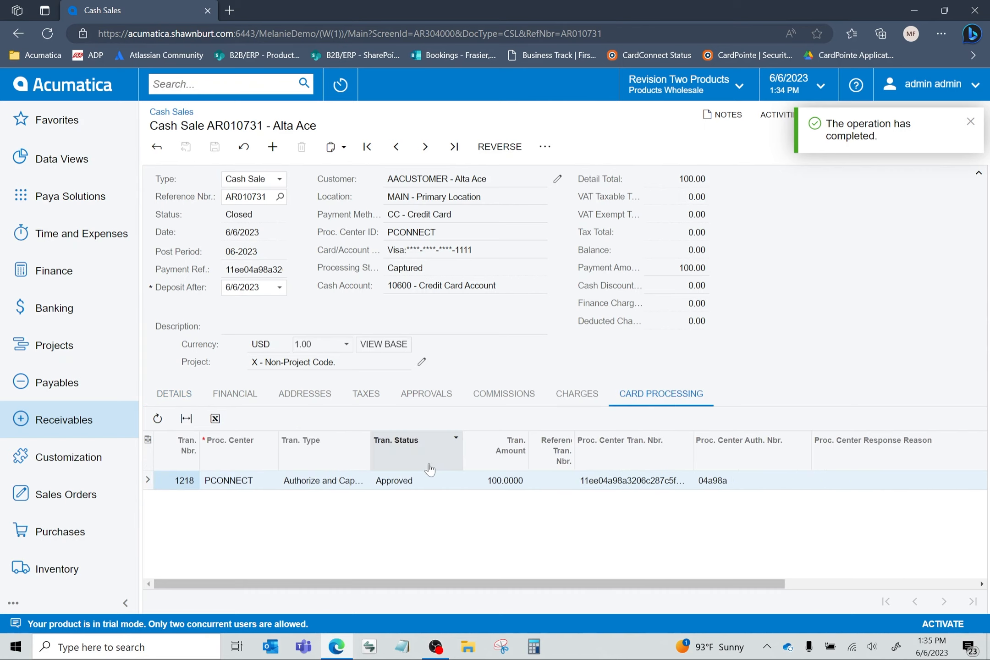